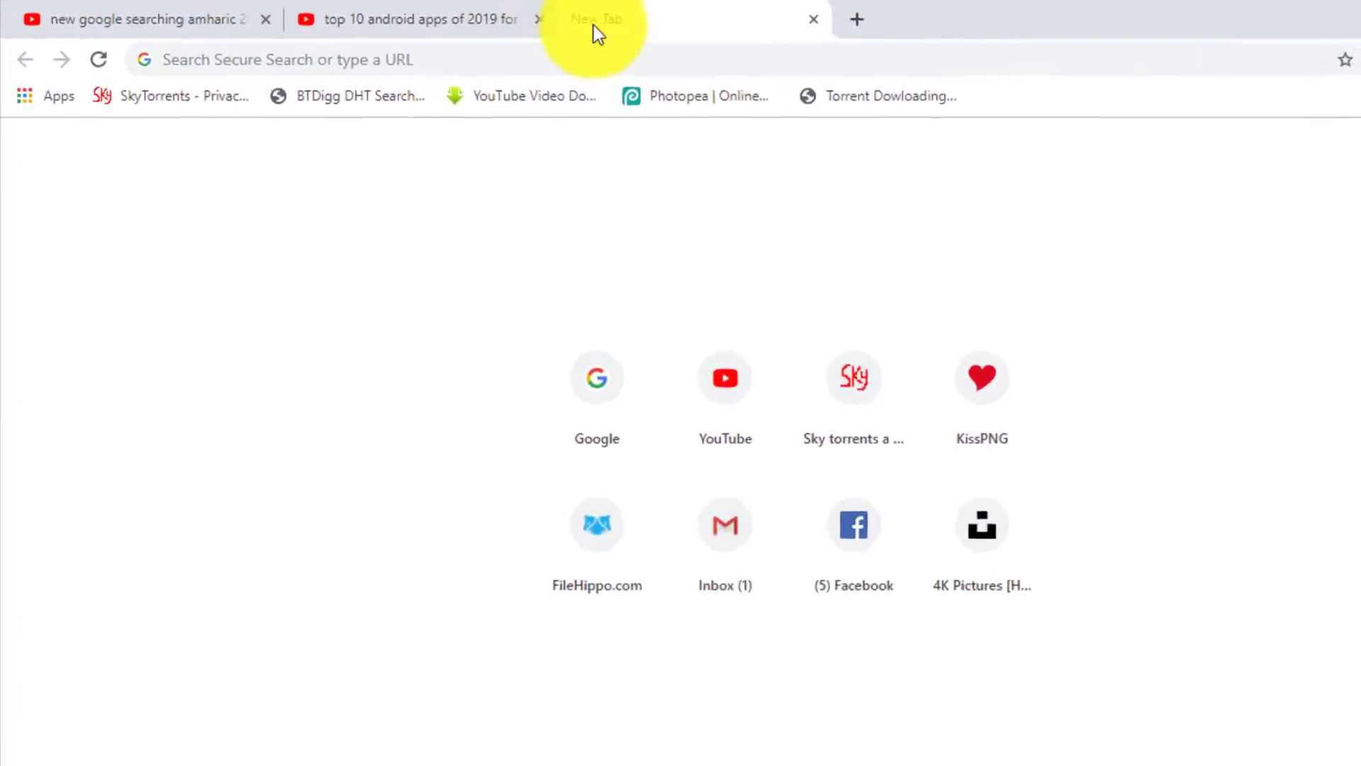
left_click(858, 20)
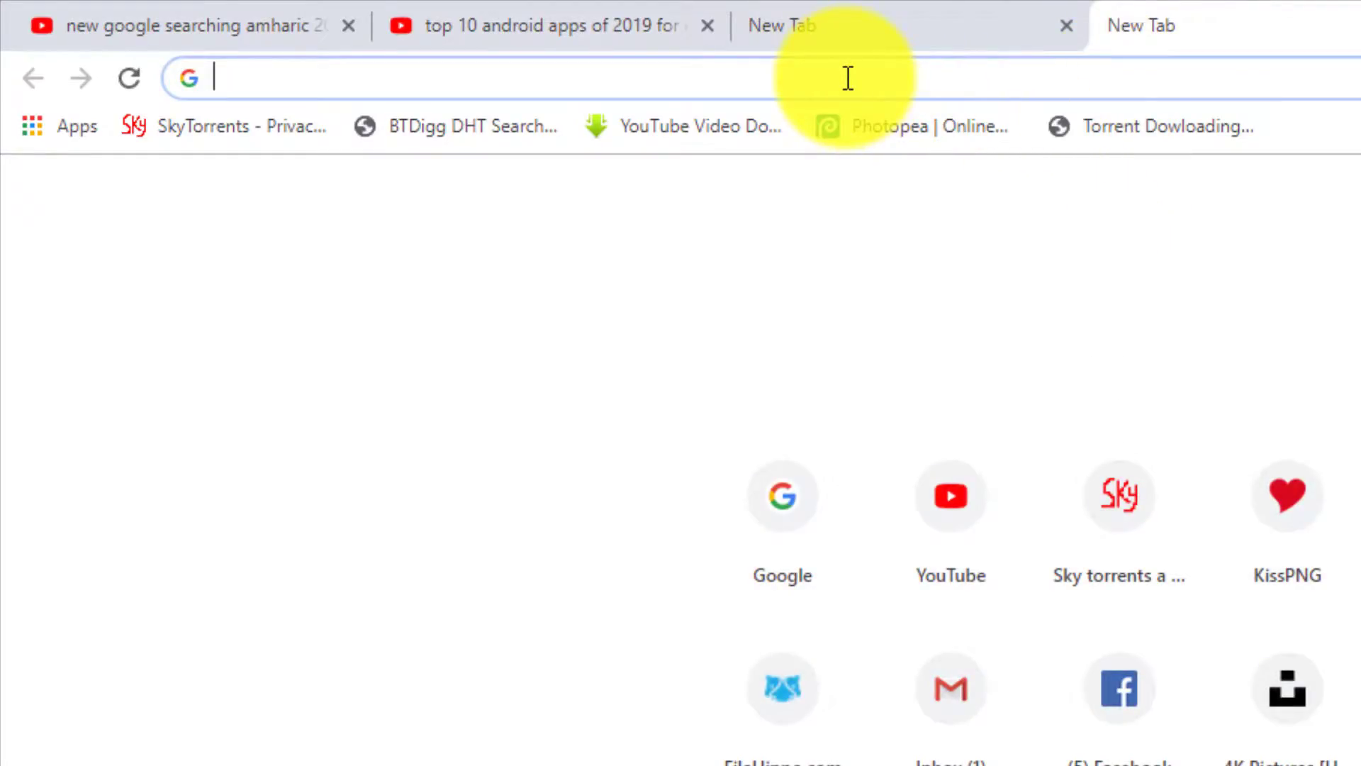
left_click(1066, 26)
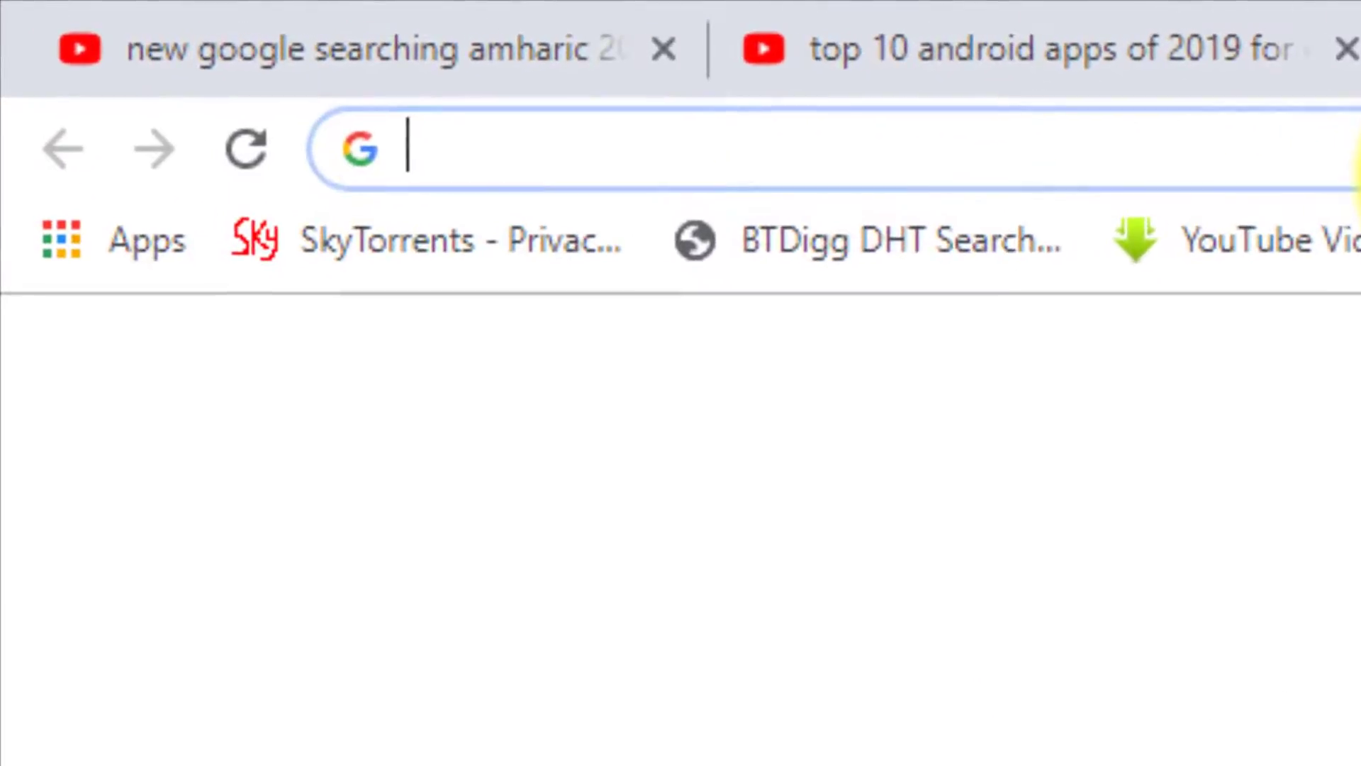
type("go")
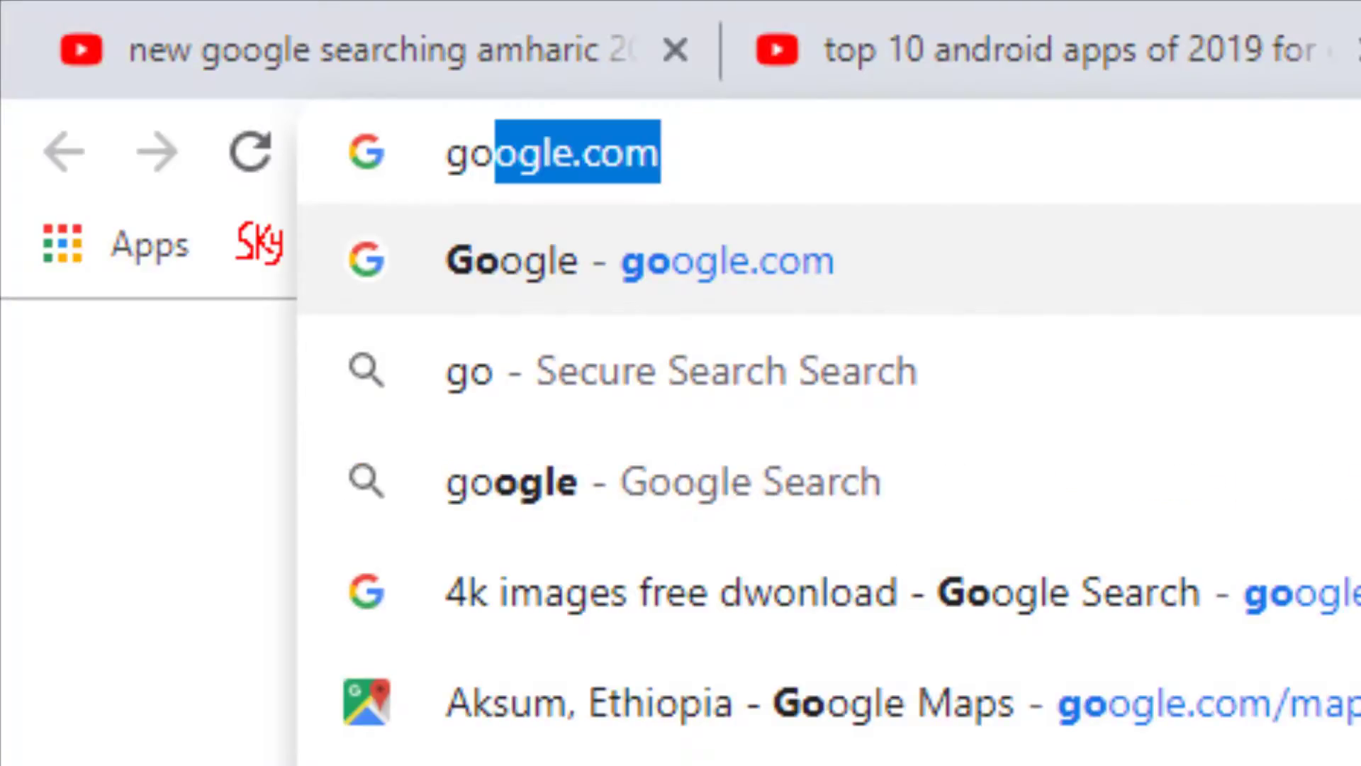
key("BackSpace")
key("BackSpace")
key("BackSpace")
type("www.goog")
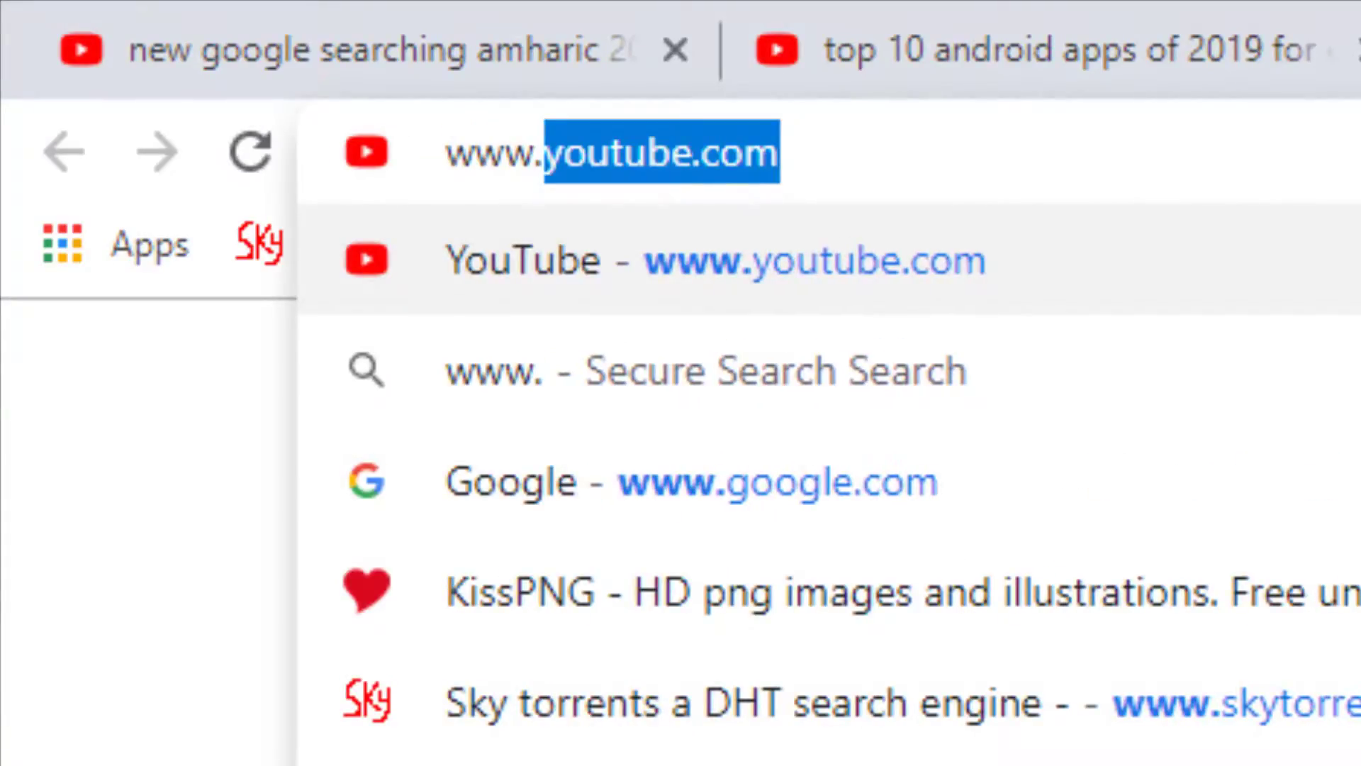
type("le")
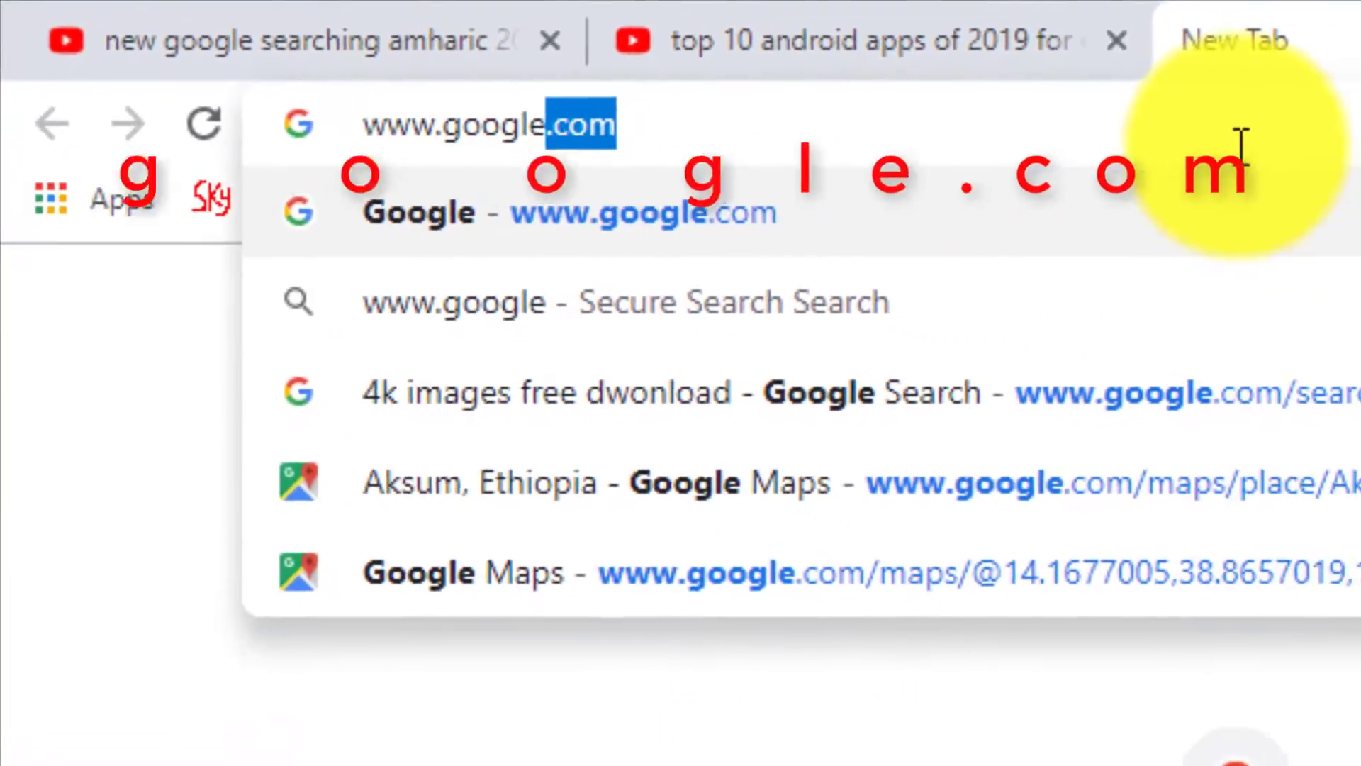
key("Return")
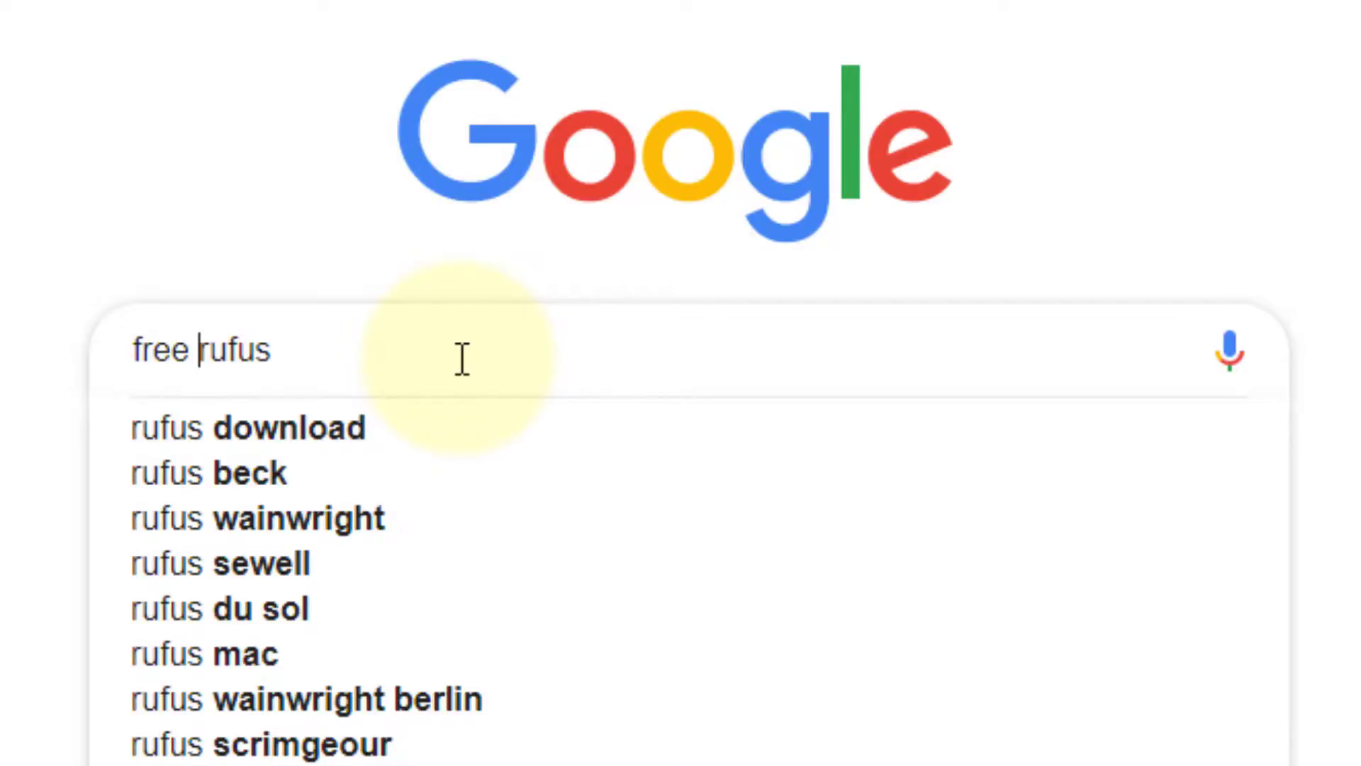
Step: Search Google for "free dowload rufus software"
key("BackSpace")
type("load")
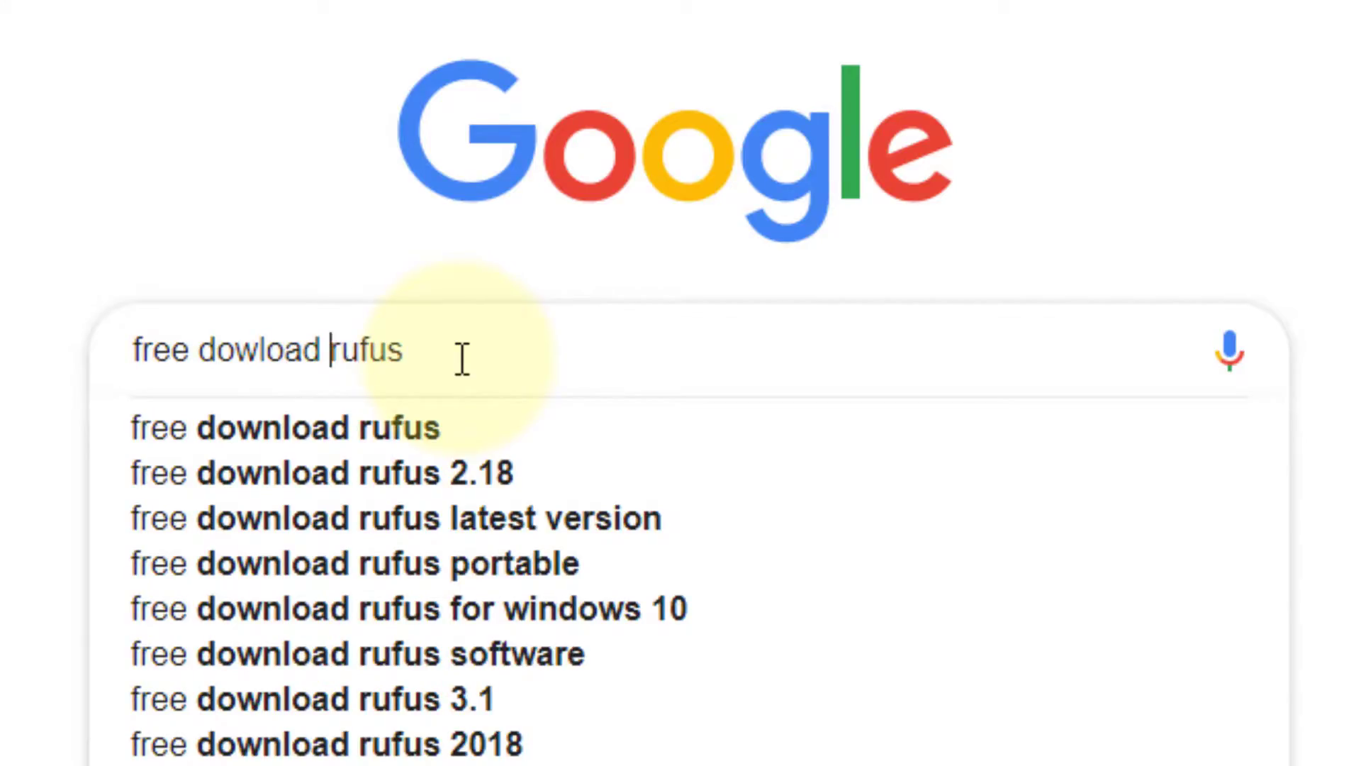
type(" rufus softw")
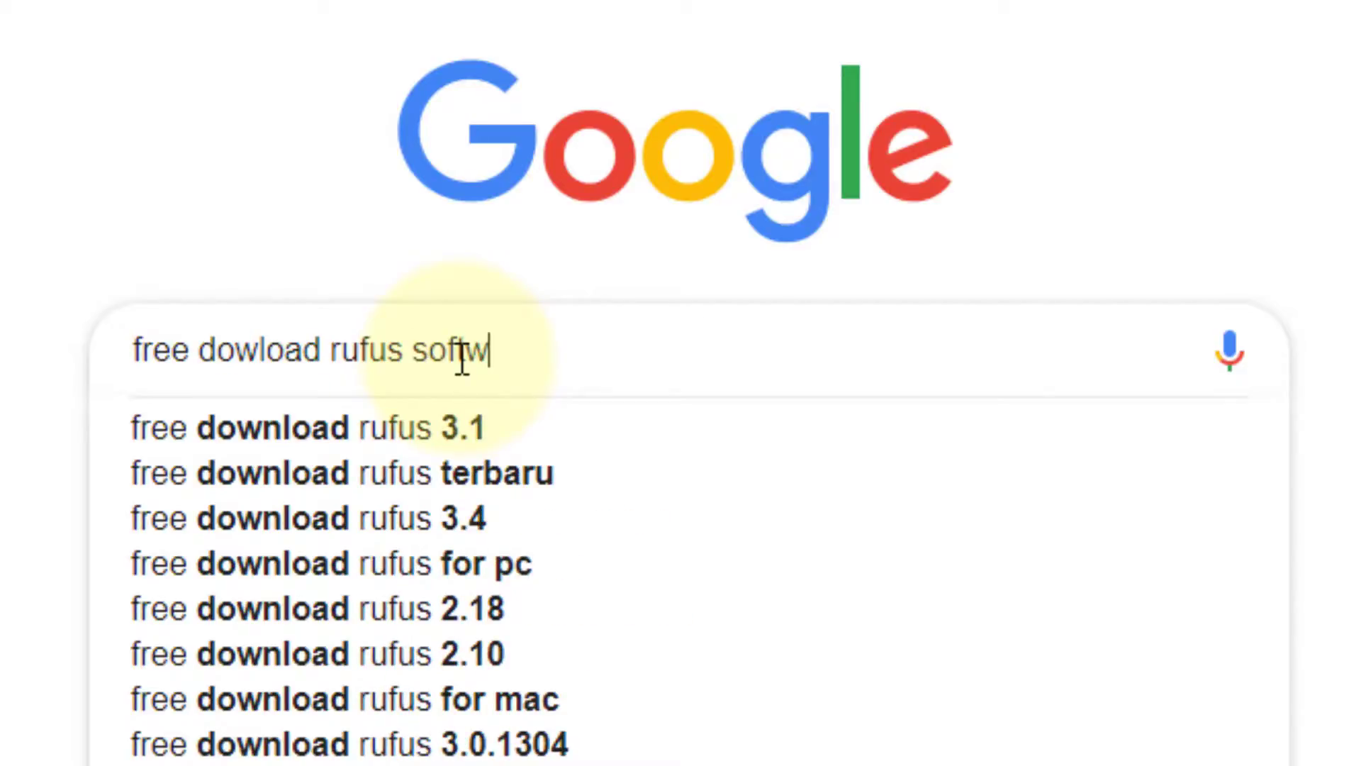
type("are")
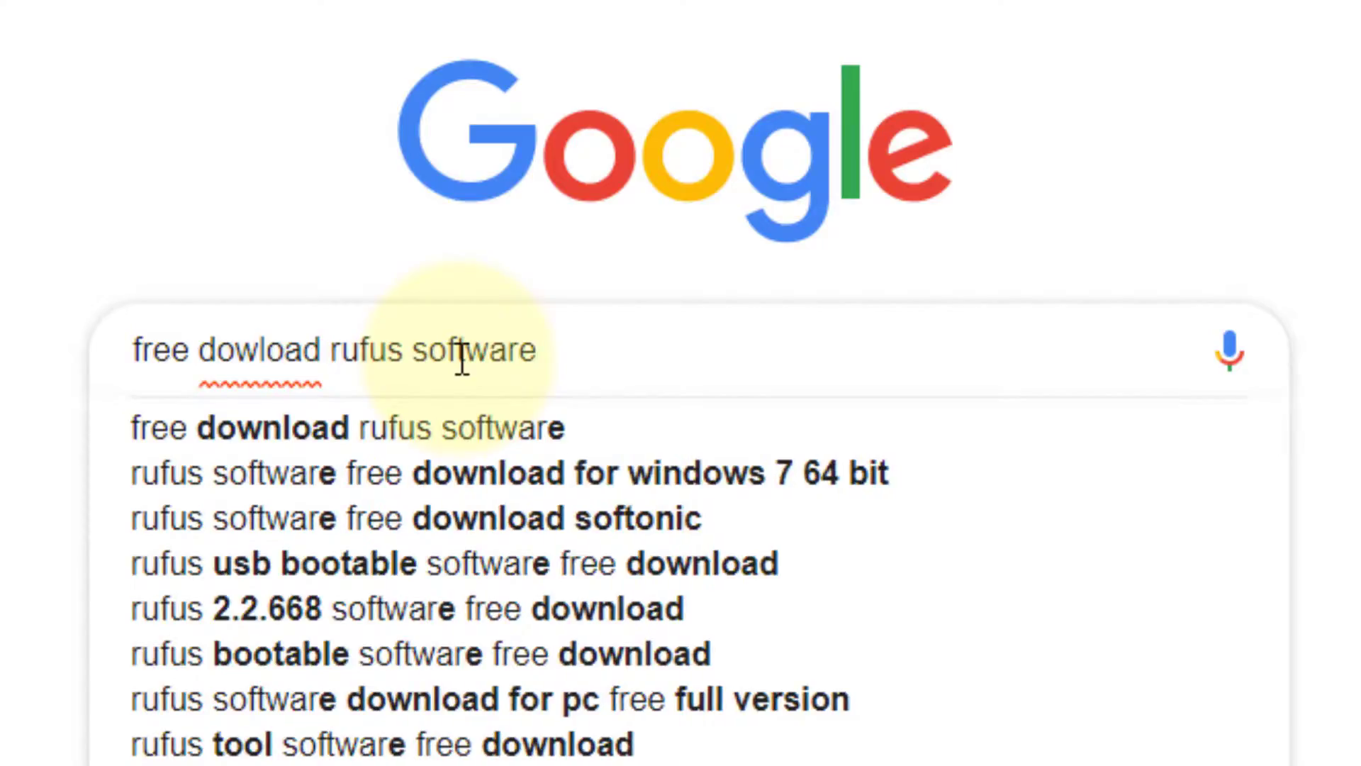
key("Return")
Step: Open the FileHorse search result "Rufus Download (2019 Latest) for Windows 10, 8, 7"
scroll(794, 509, "down", 10)
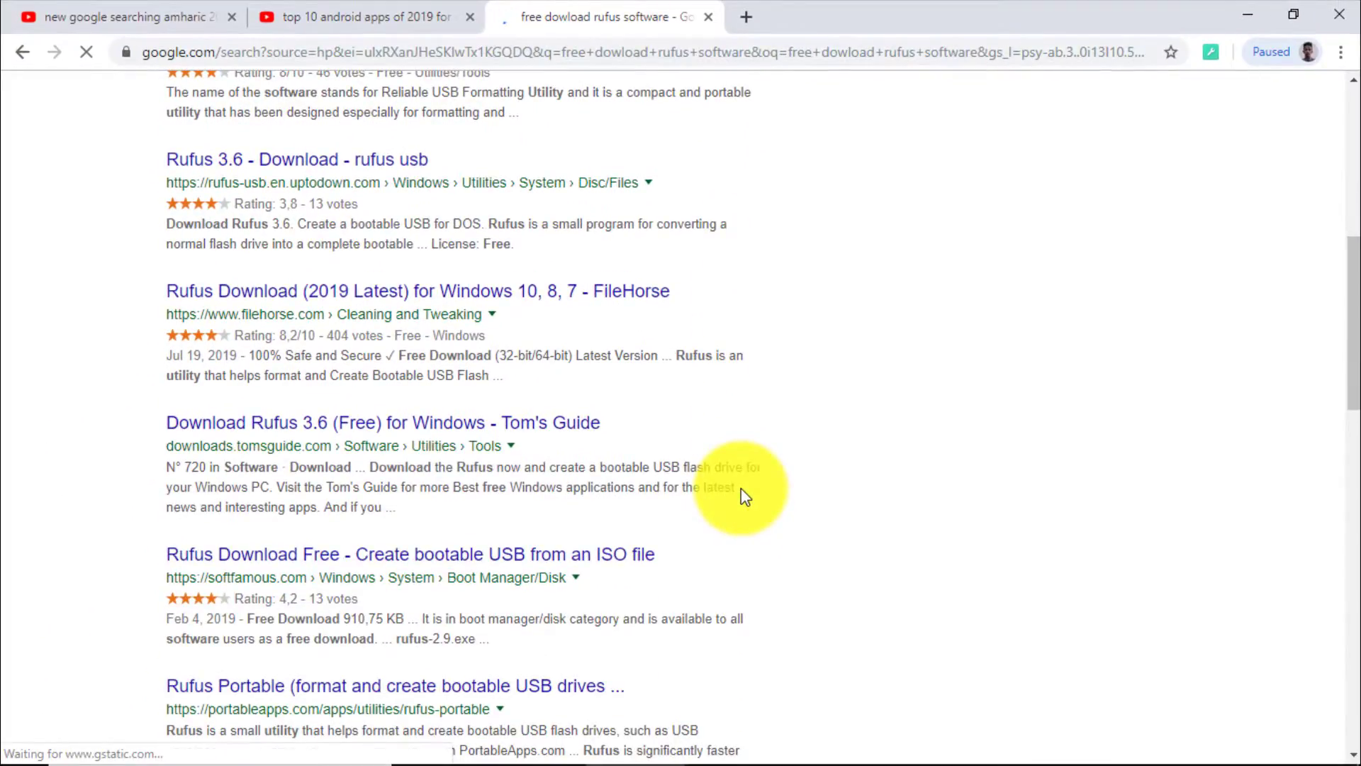
scroll(741, 488, "up", 3)
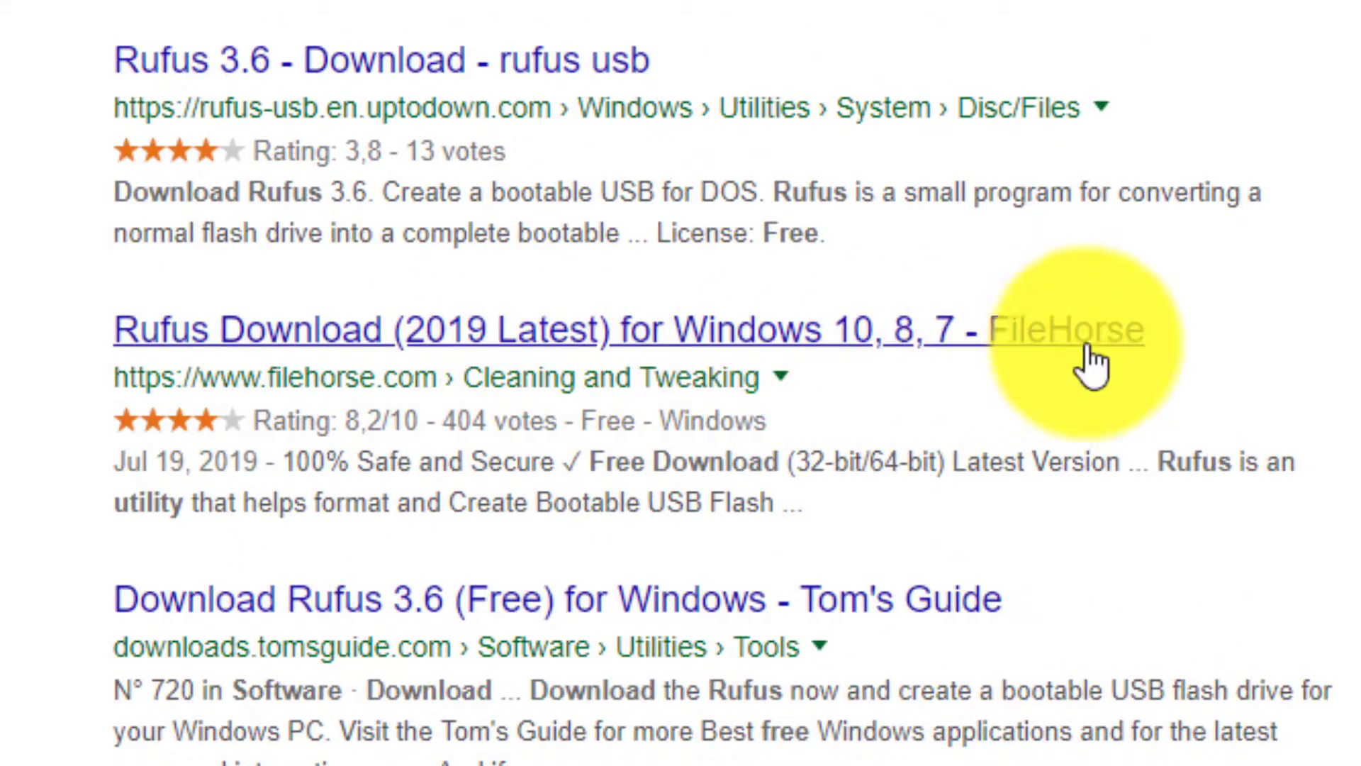
scroll(1078, 365, "up", 8)
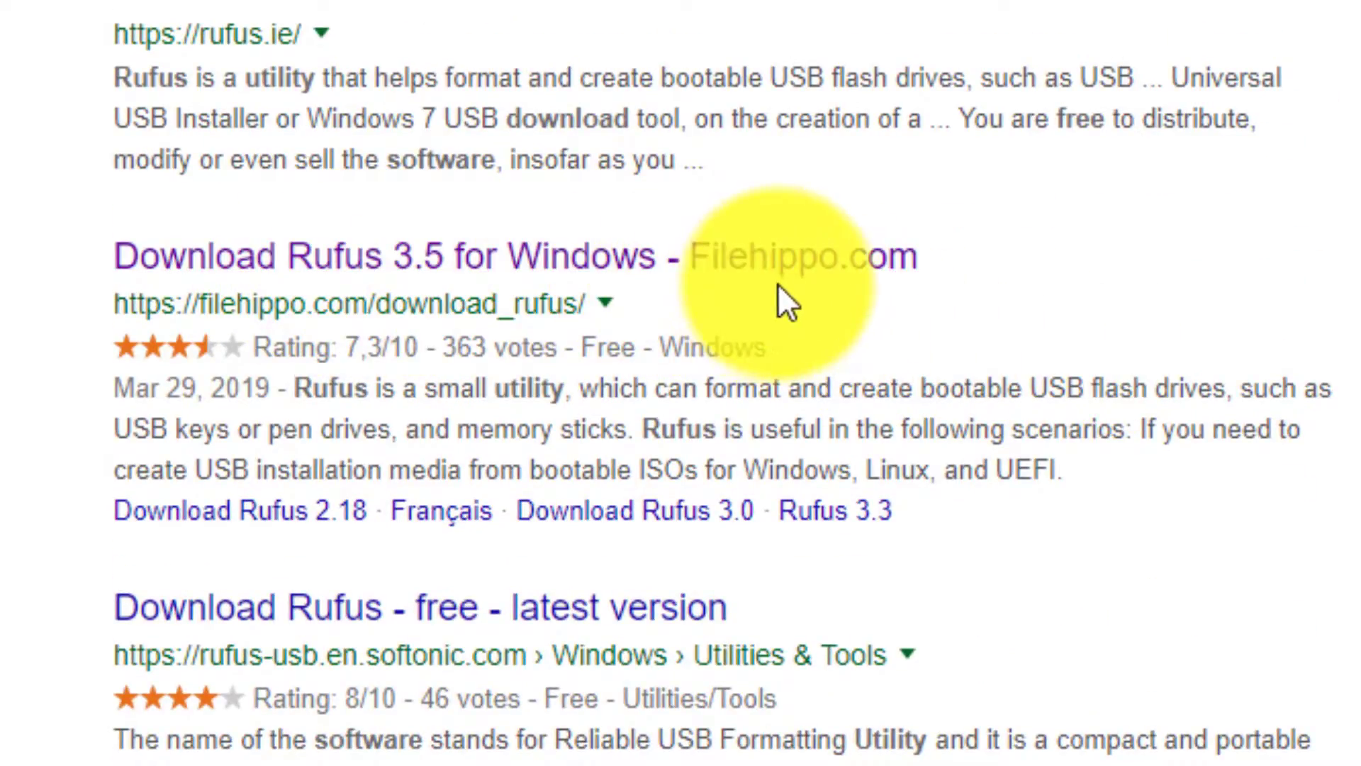
scroll(1135, 319, "down", 5)
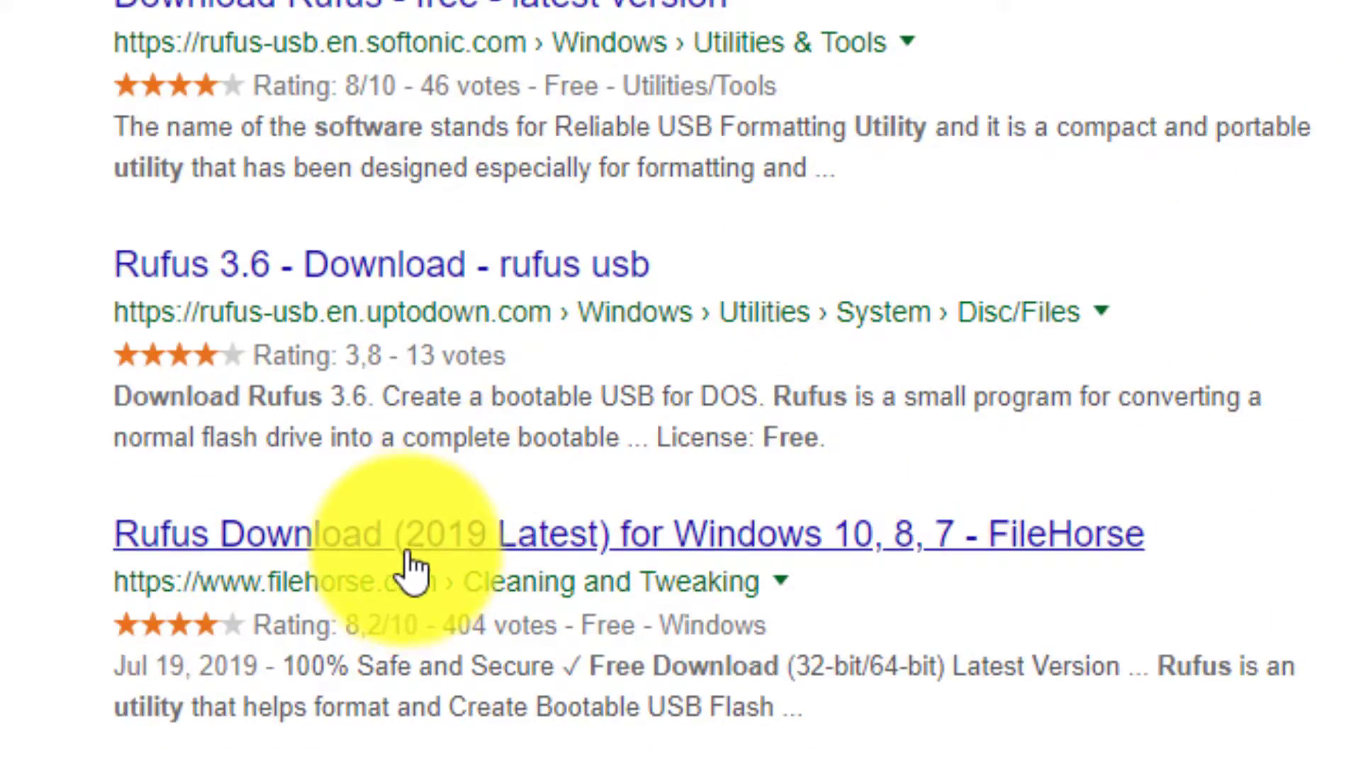
left_click(408, 552)
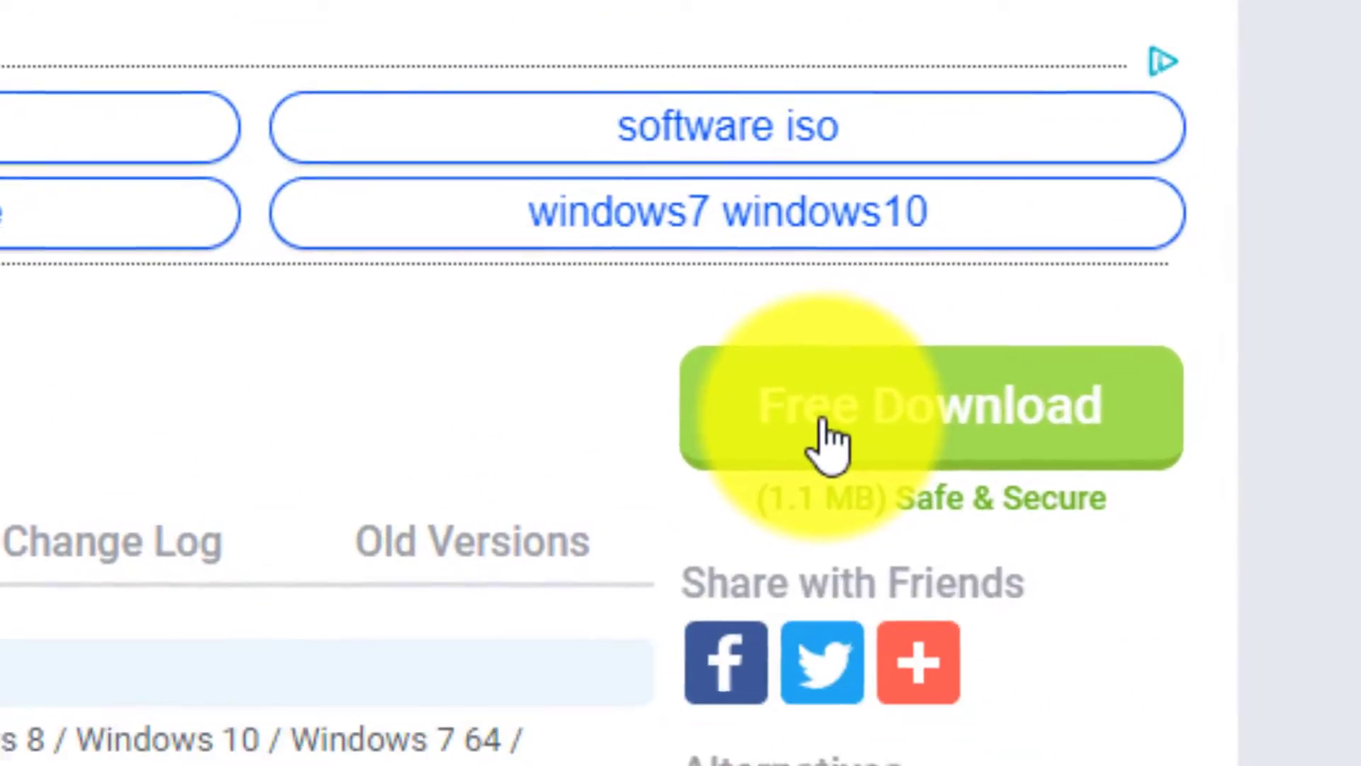
Step: Download Rufus from the FileHorse page and show the downloaded installer in its folder
left_click(819, 425)
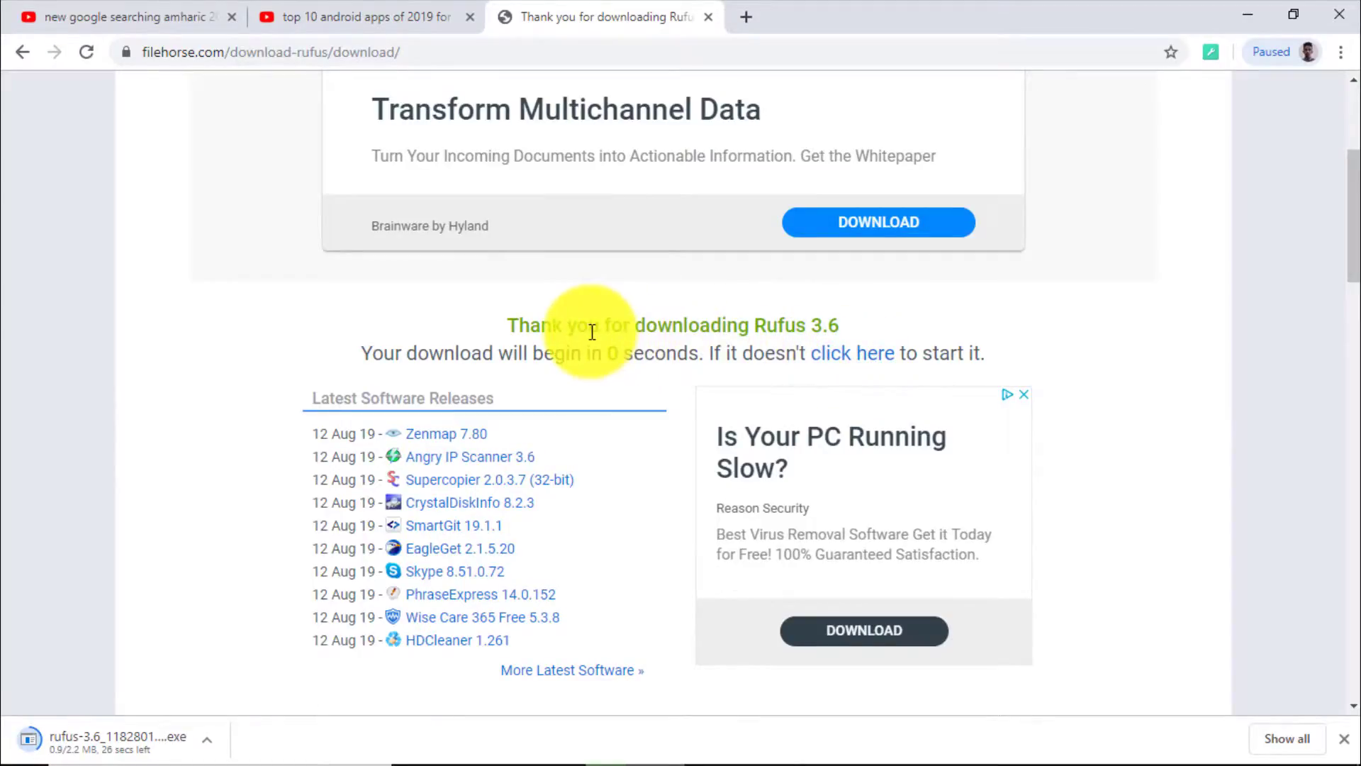
mouse_move(81, 735)
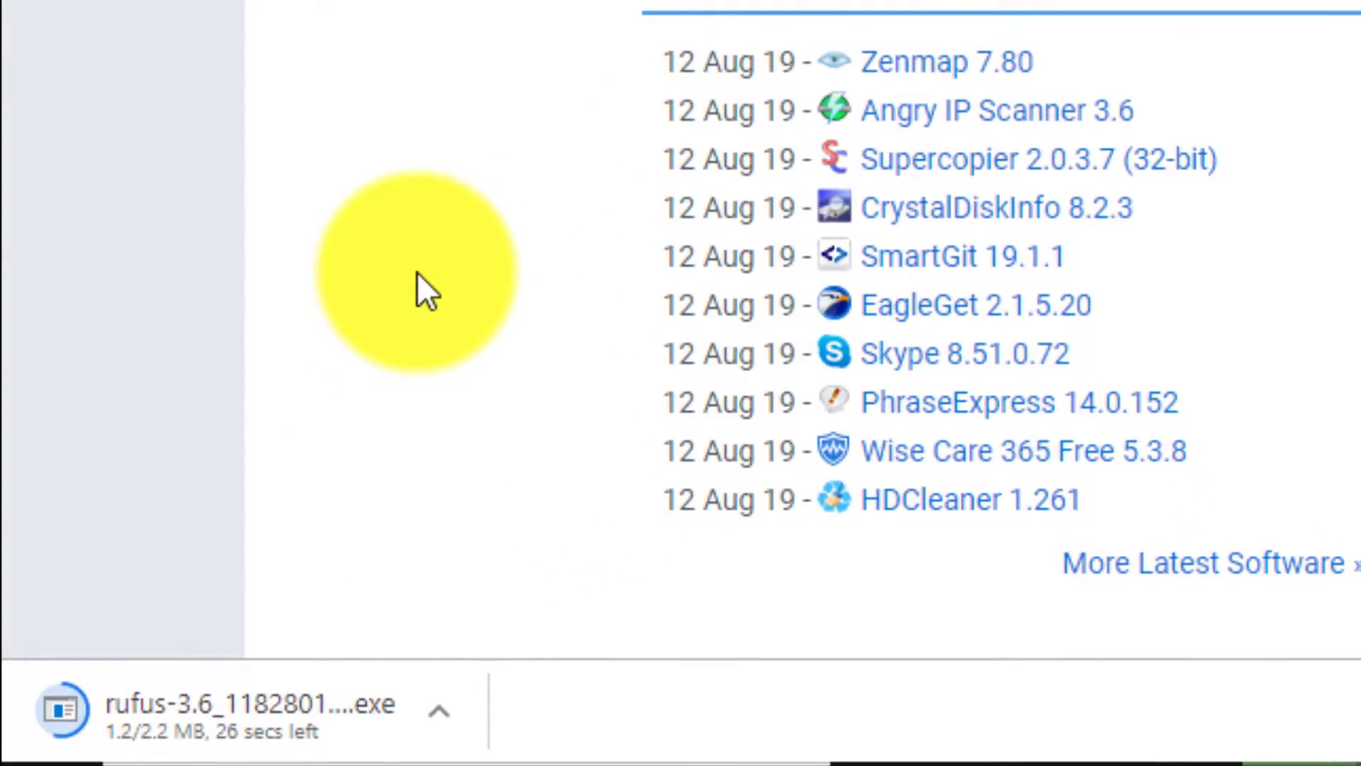
scroll(461, 227, "up", 3)
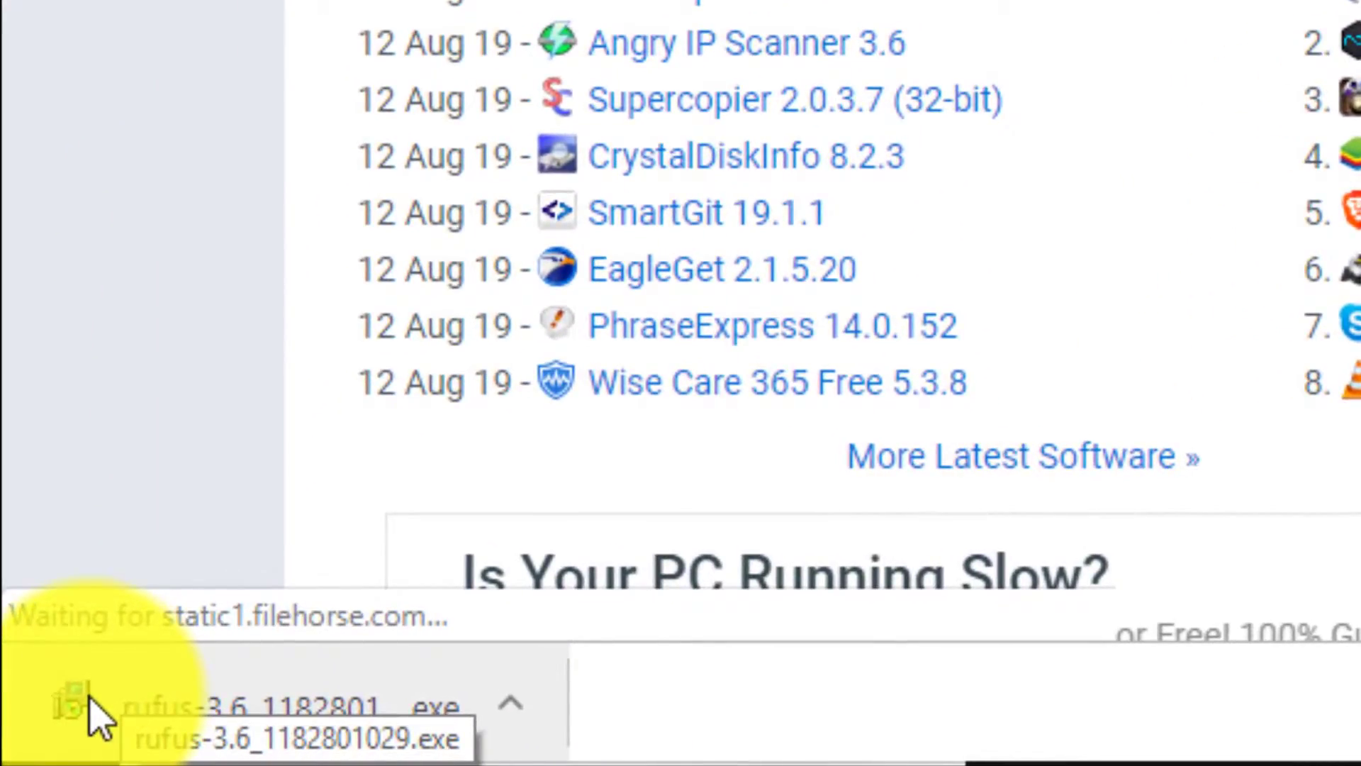
left_click(511, 706)
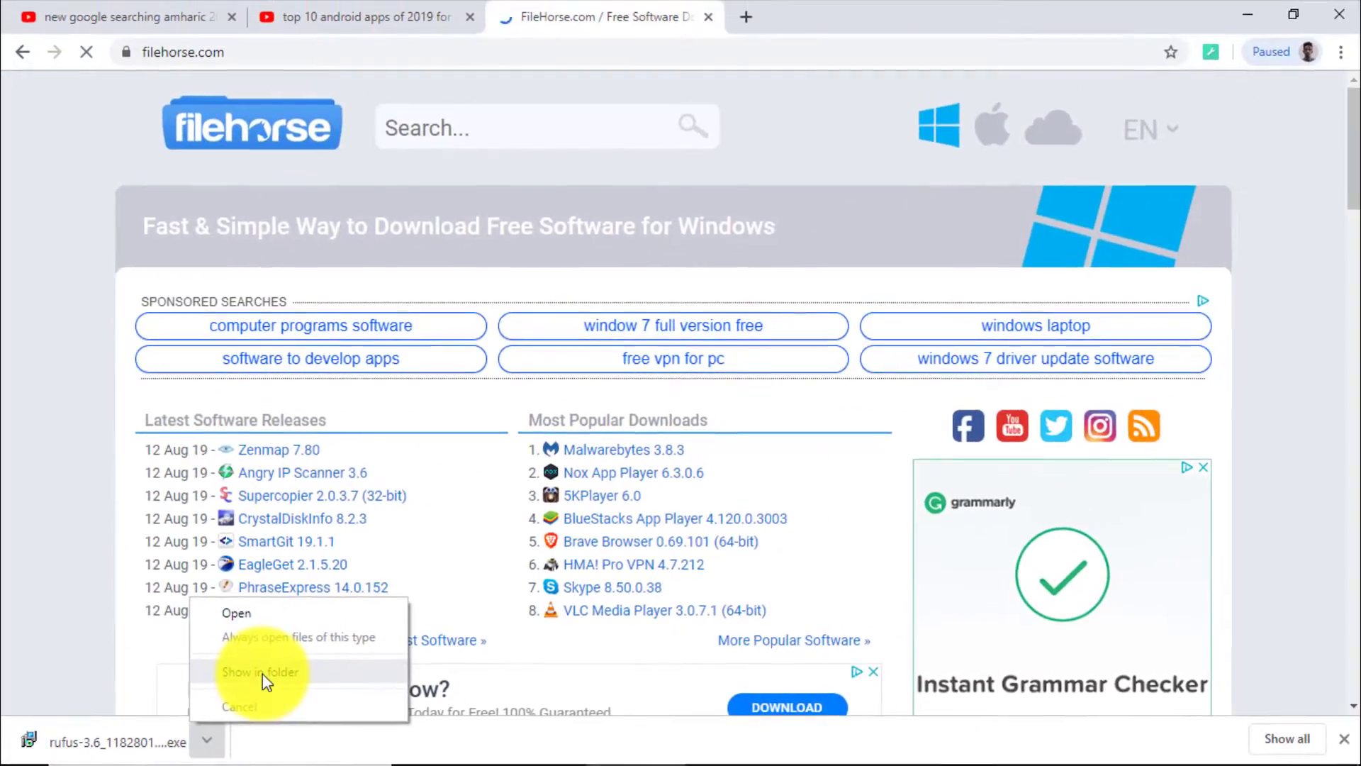
left_click(441, 610)
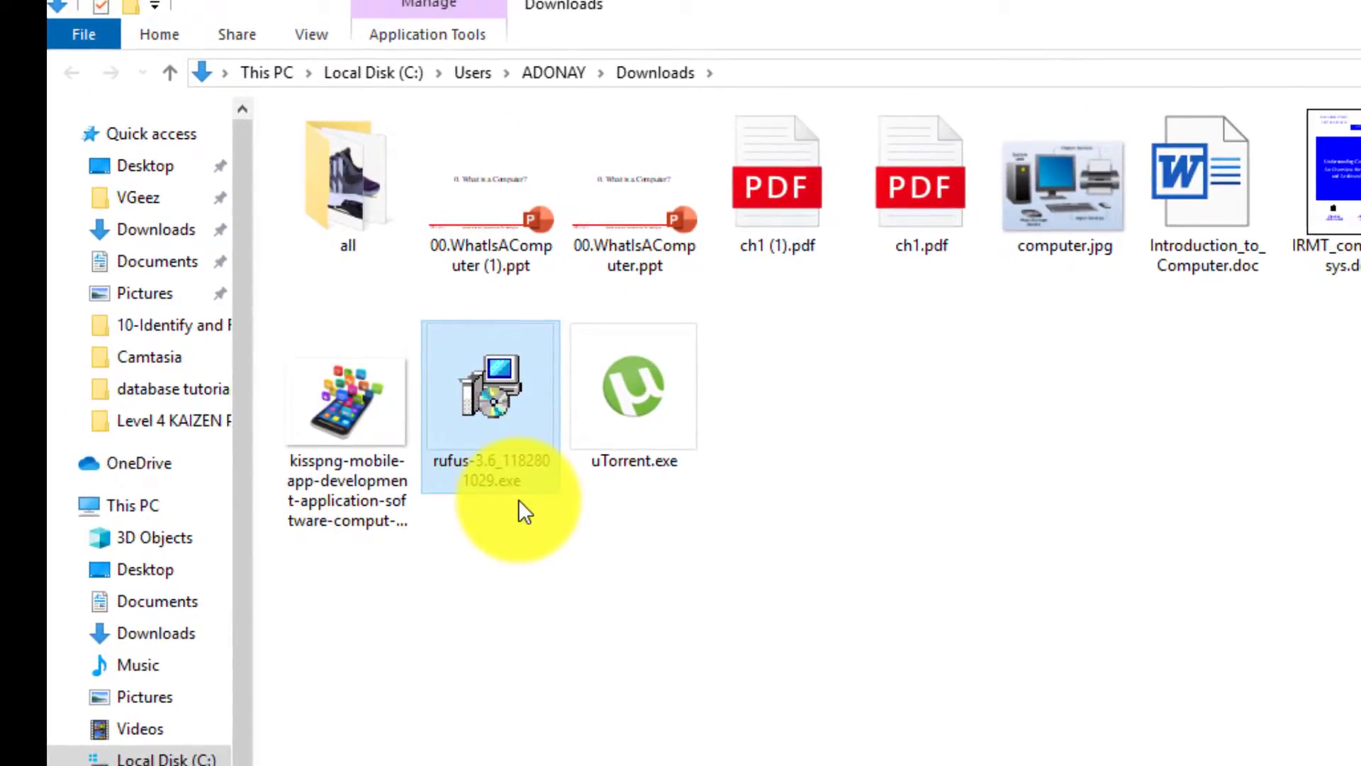
Step: Run rufus-3.6_1182801029.exe, allow it past SmartScreen, and minimize the open windows to reach the desktop
double_click(500, 404)
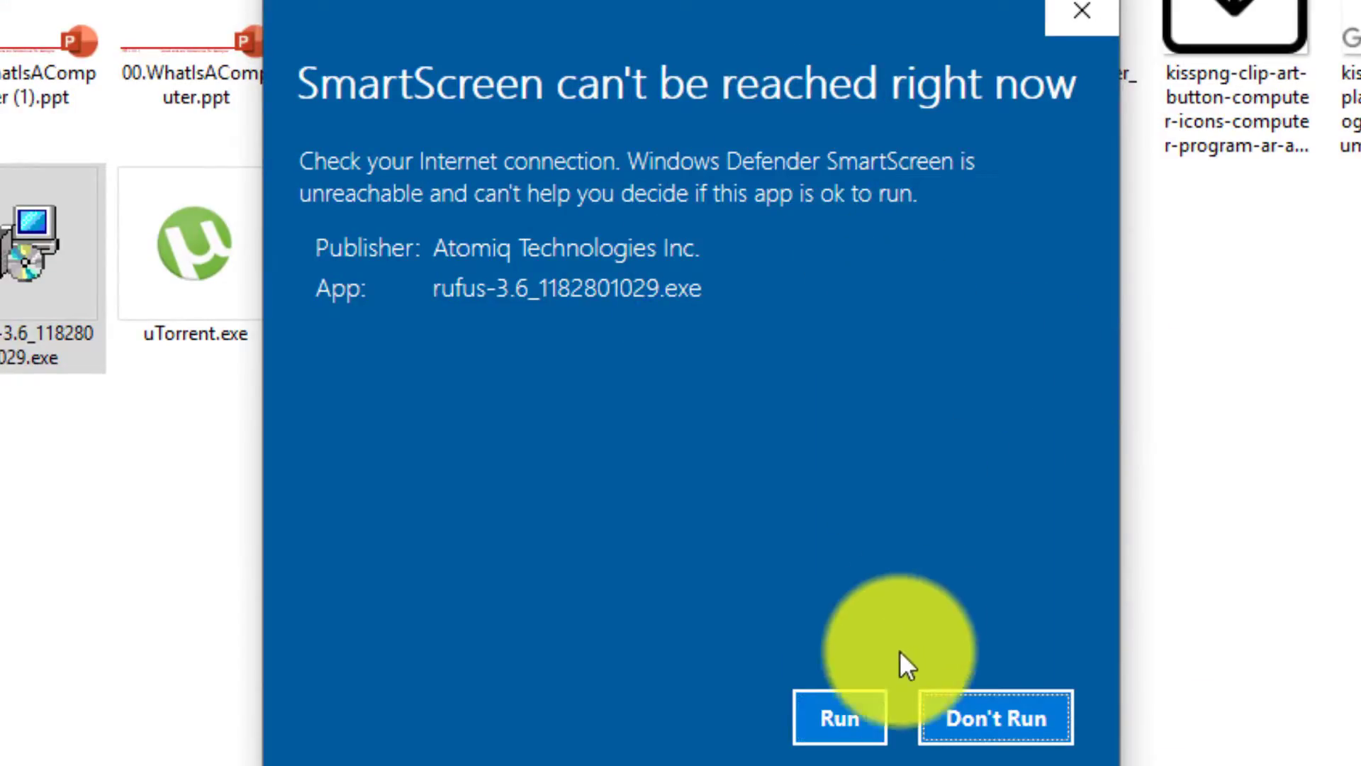
left_click(839, 730)
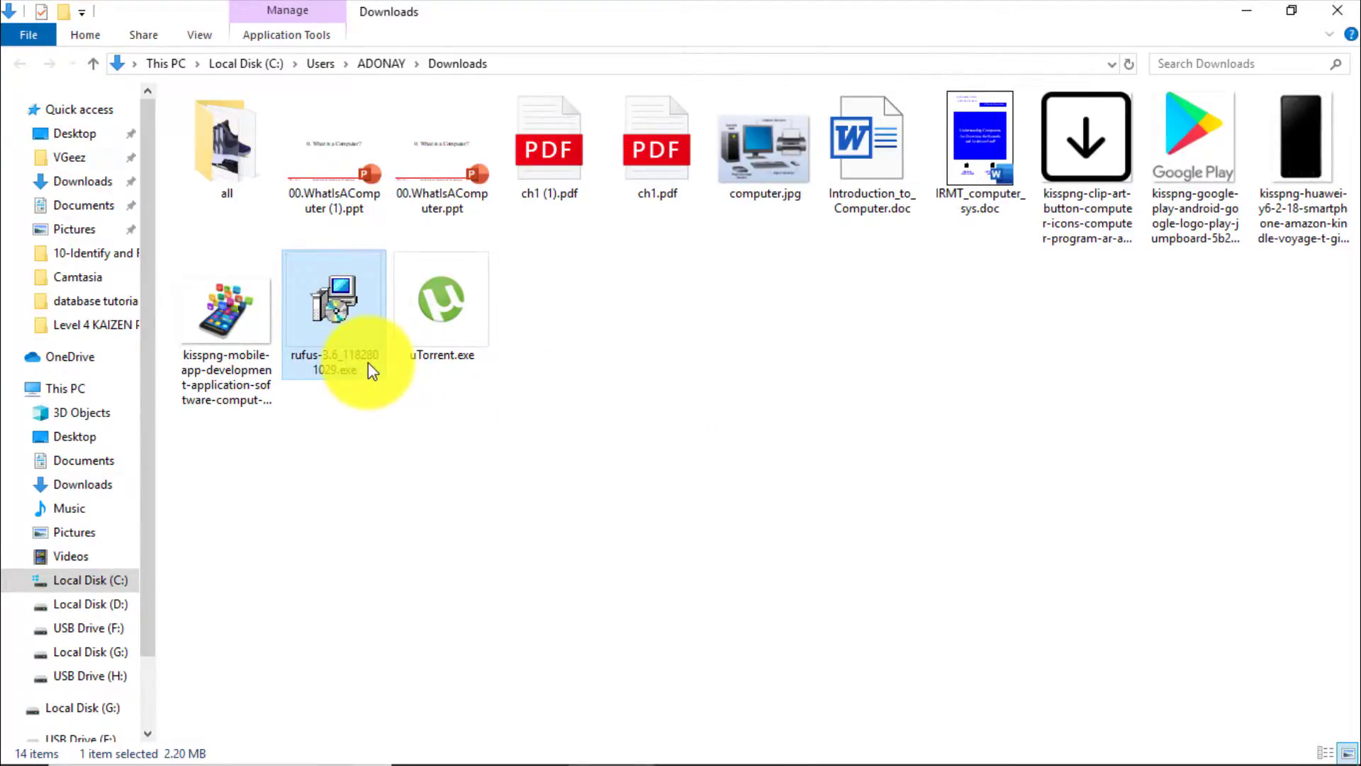
left_click(1242, 14)
left_click(1237, 15)
right_click(815, 136)
left_click(873, 203)
right_click(874, 191)
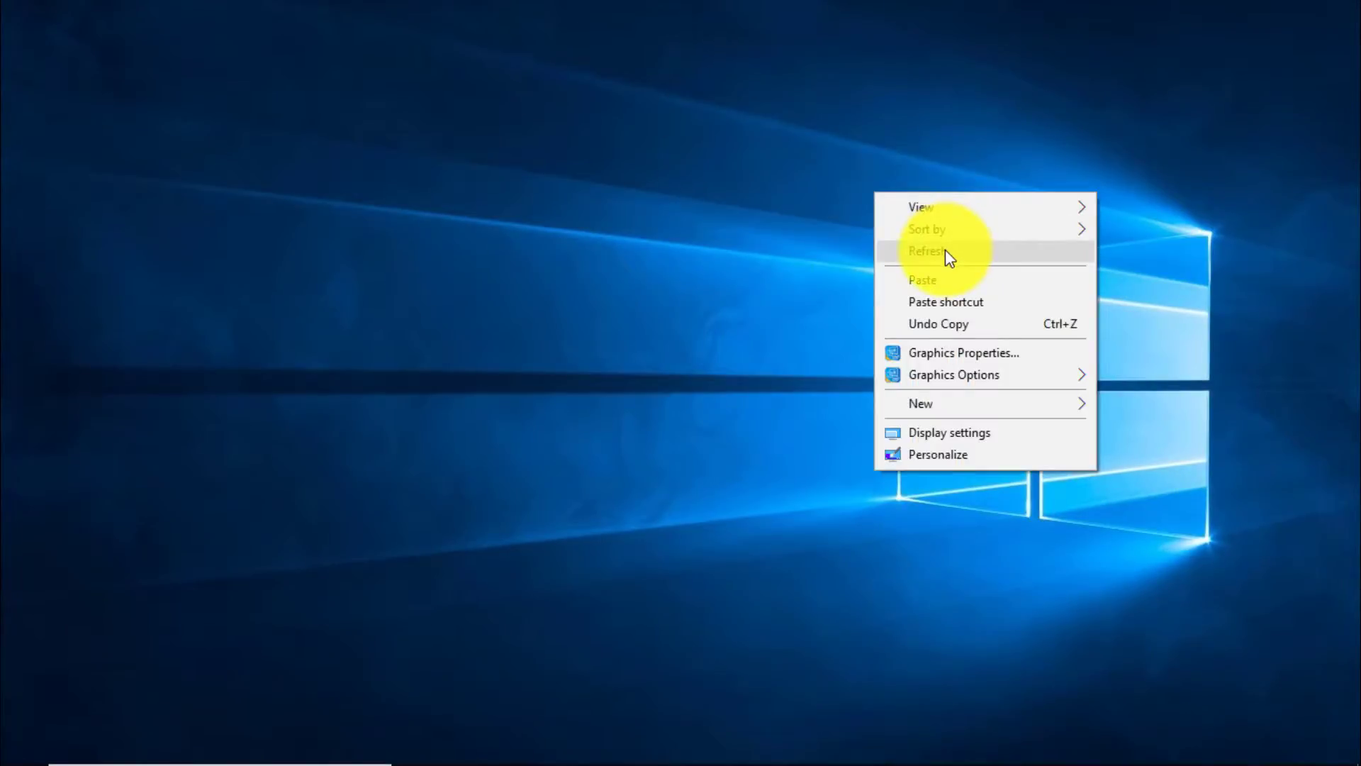
right_click(945, 250)
left_click(1004, 316)
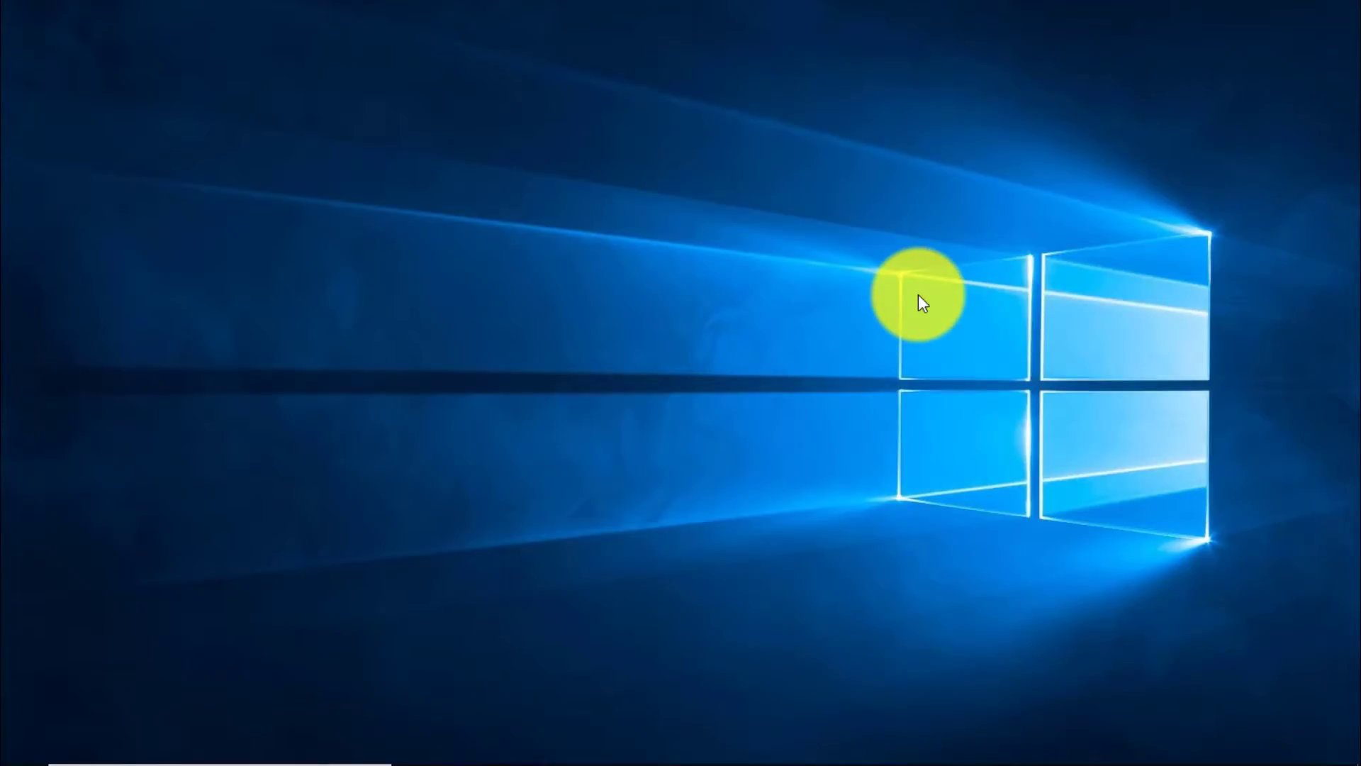
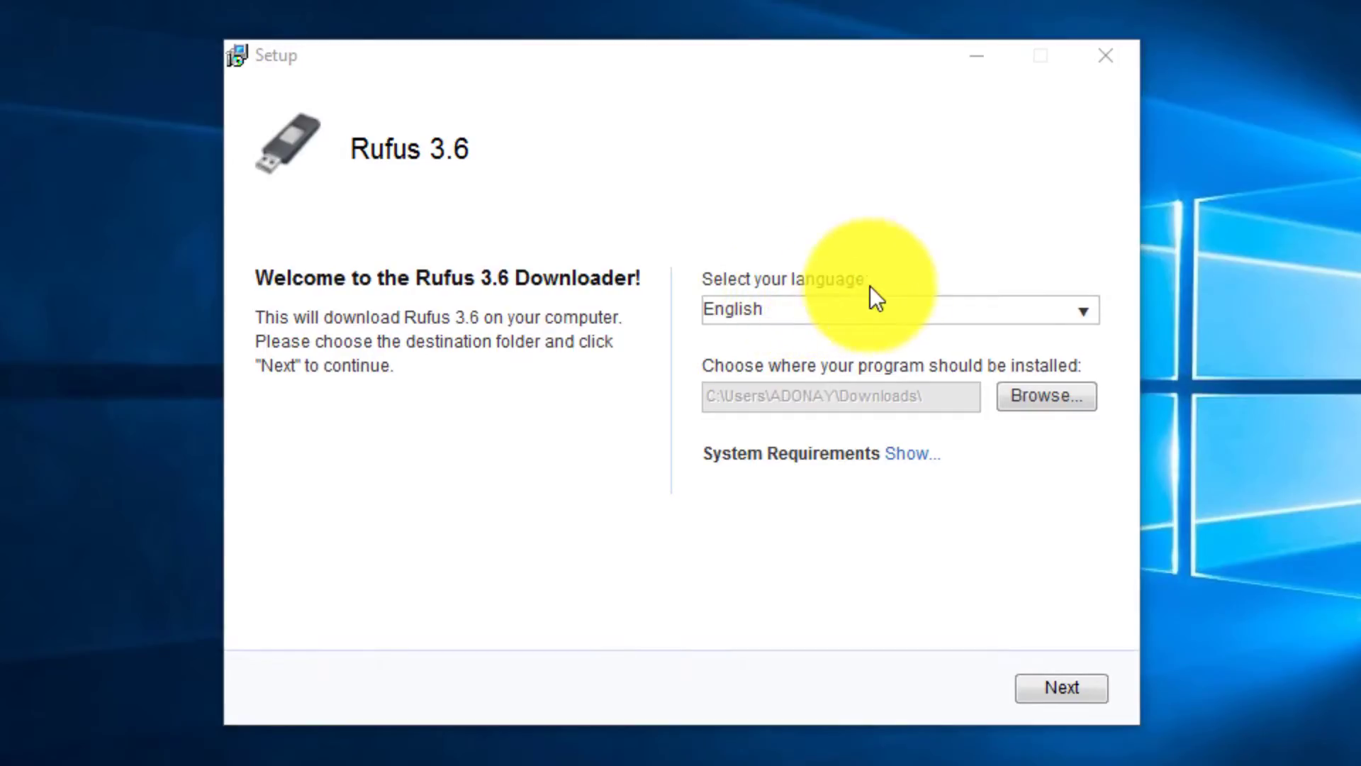
Step: Set the Rufus 3.6 setup language to English and the install folder to C:\Program Files (x86)\, and proceed with the setup
left_click(1015, 317)
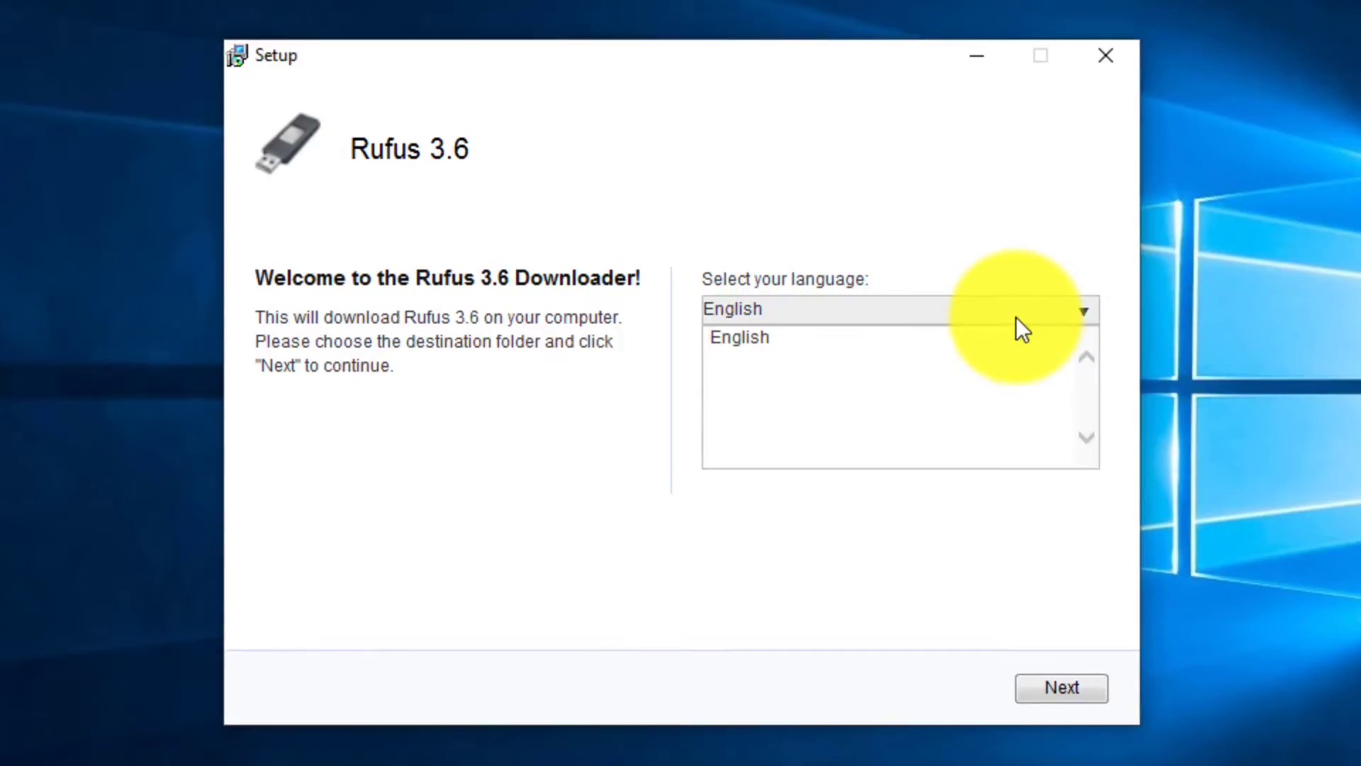
left_click(806, 344)
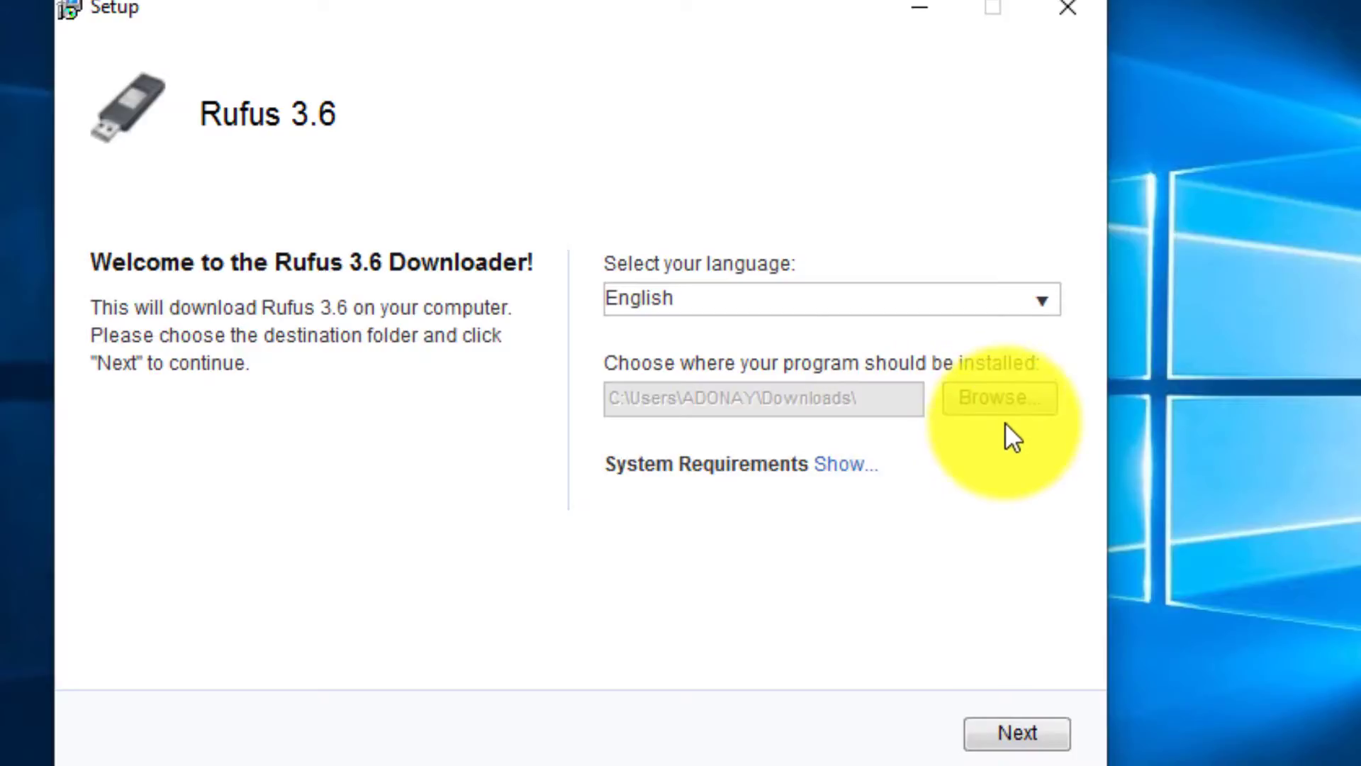
left_click(1010, 402)
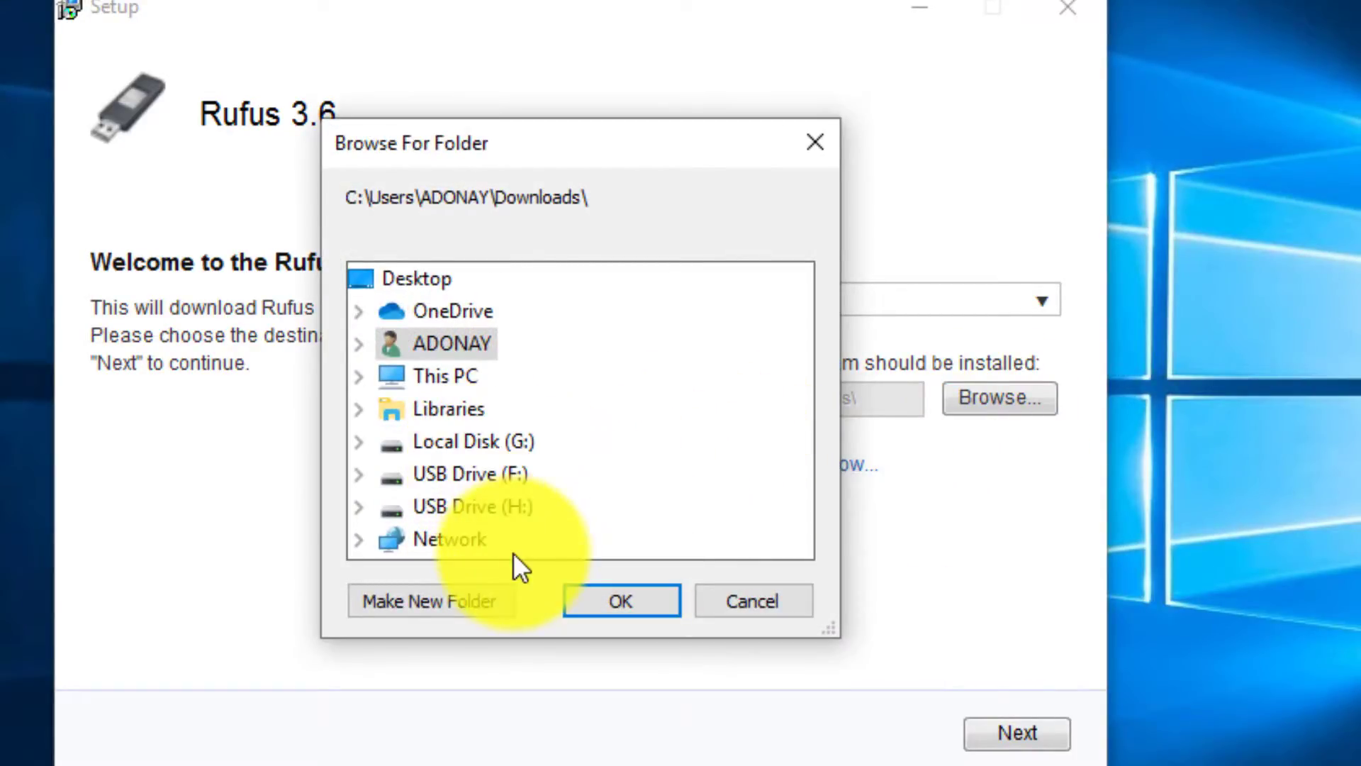
left_click(360, 376)
scroll(659, 506, "down", 2)
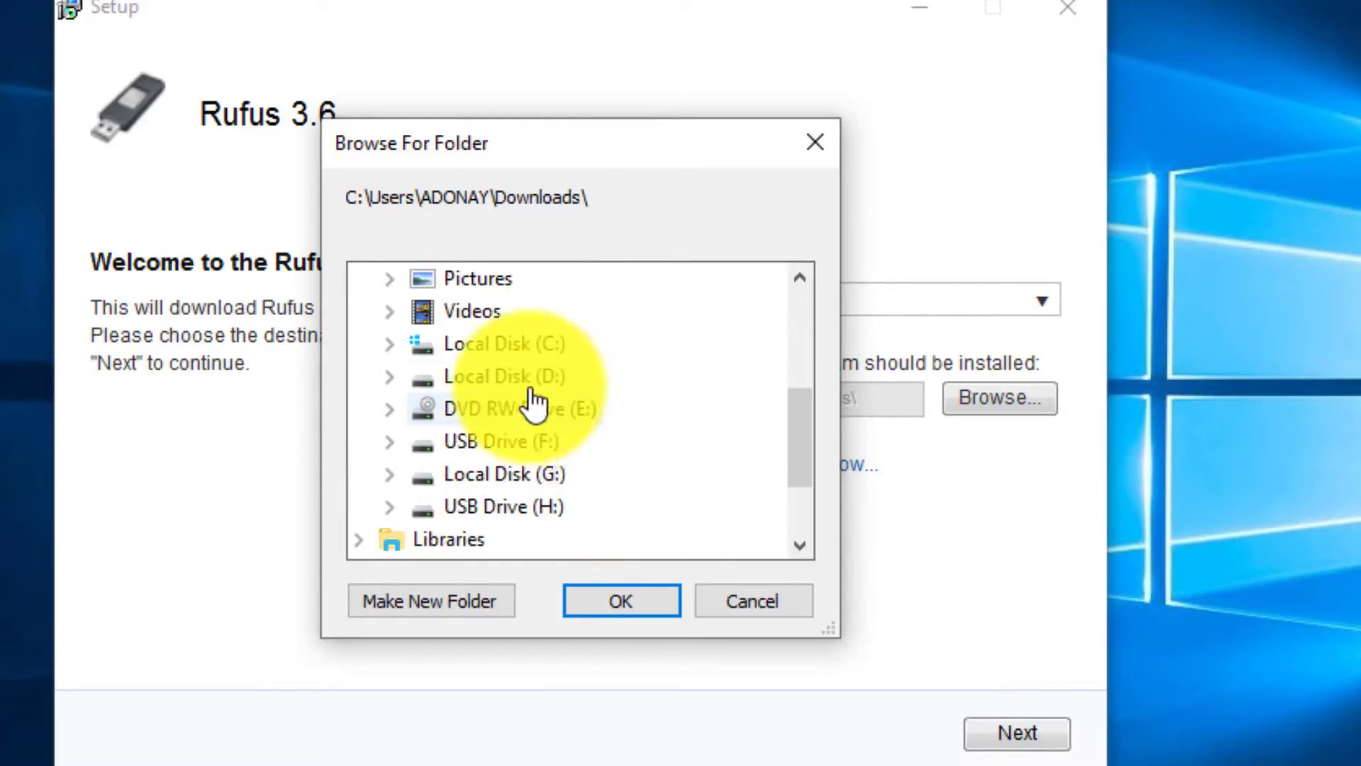
double_click(529, 348)
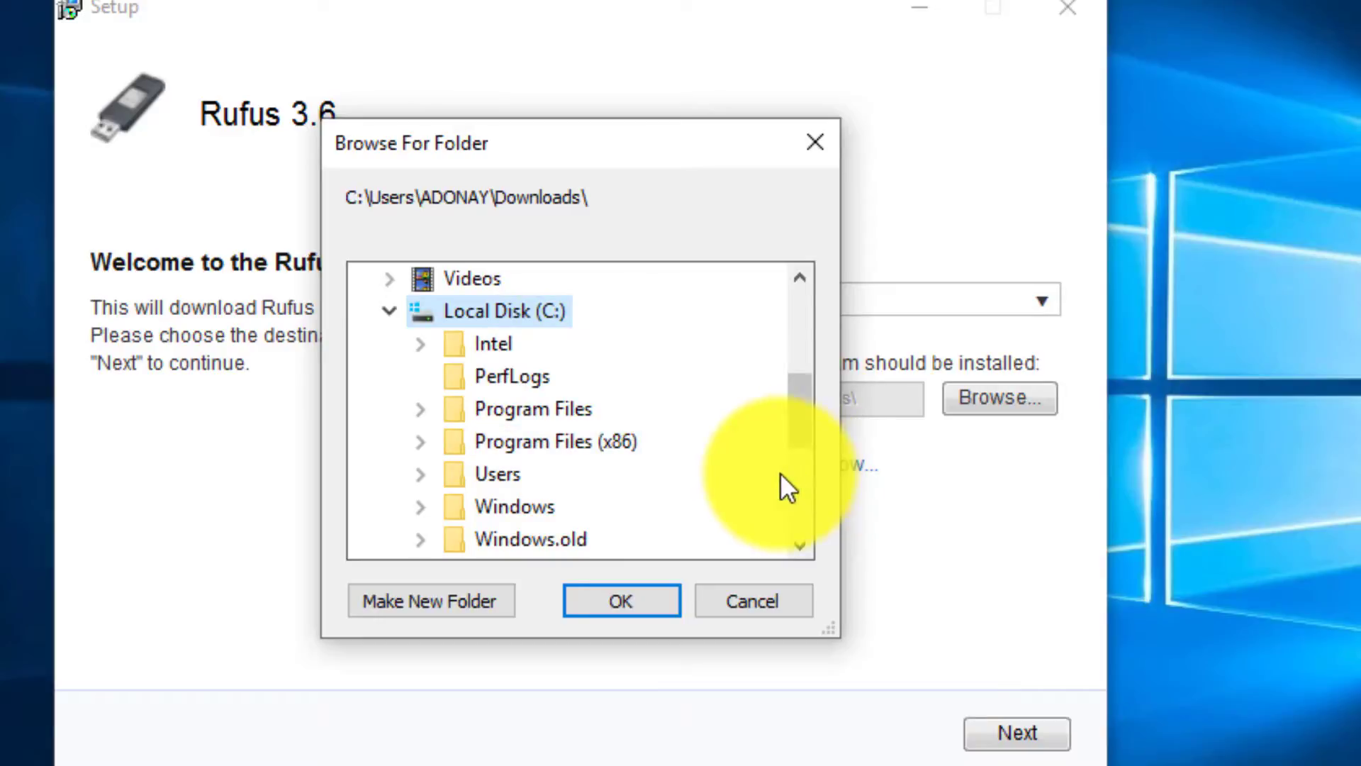
double_click(580, 460)
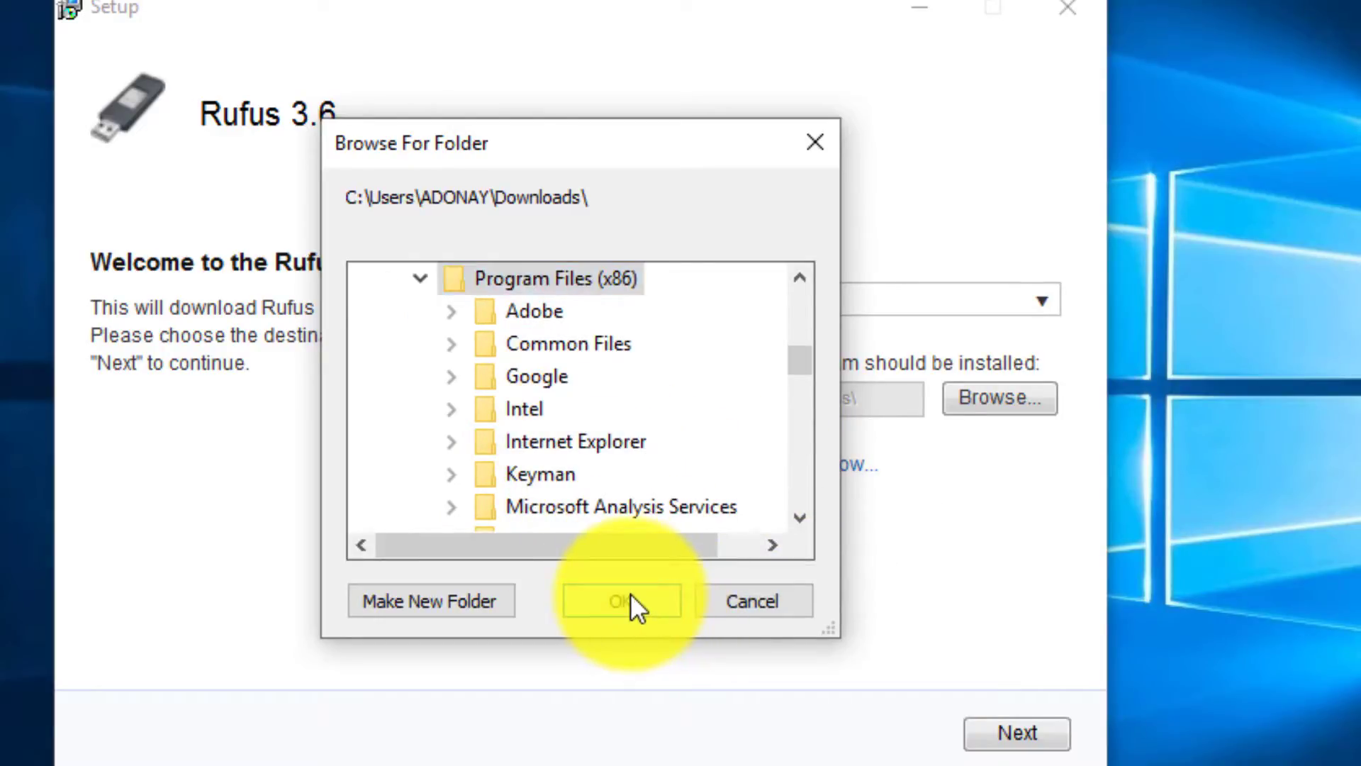
left_click(638, 605)
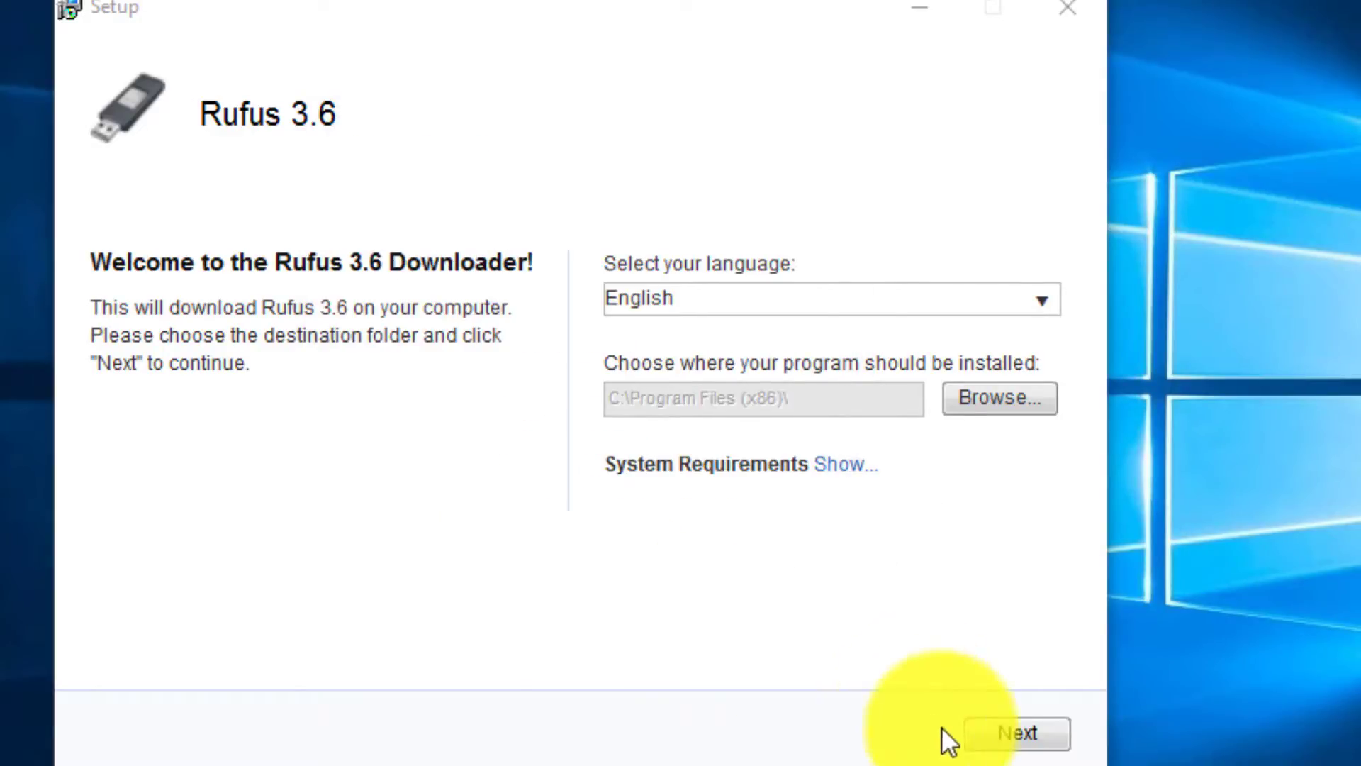
left_click(1019, 734)
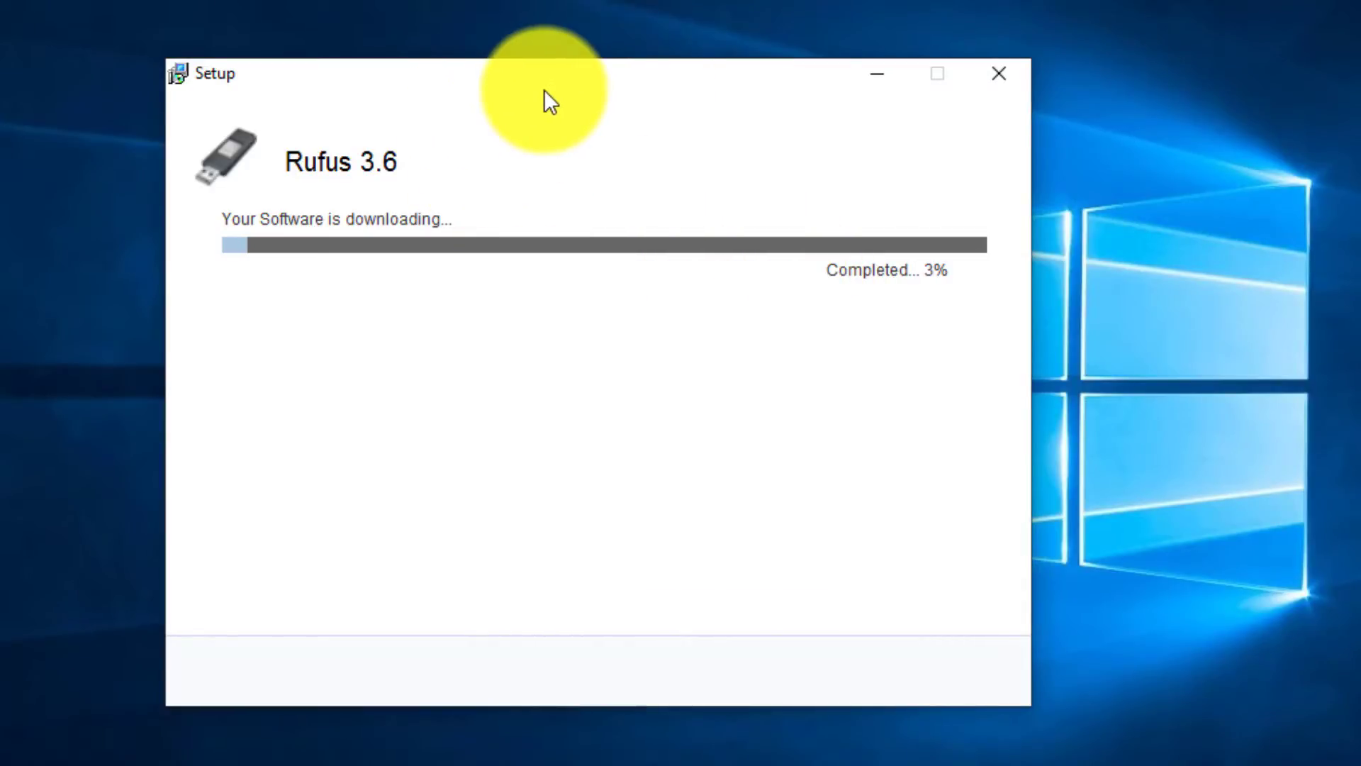
left_click_drag(544, 89, 569, 32)
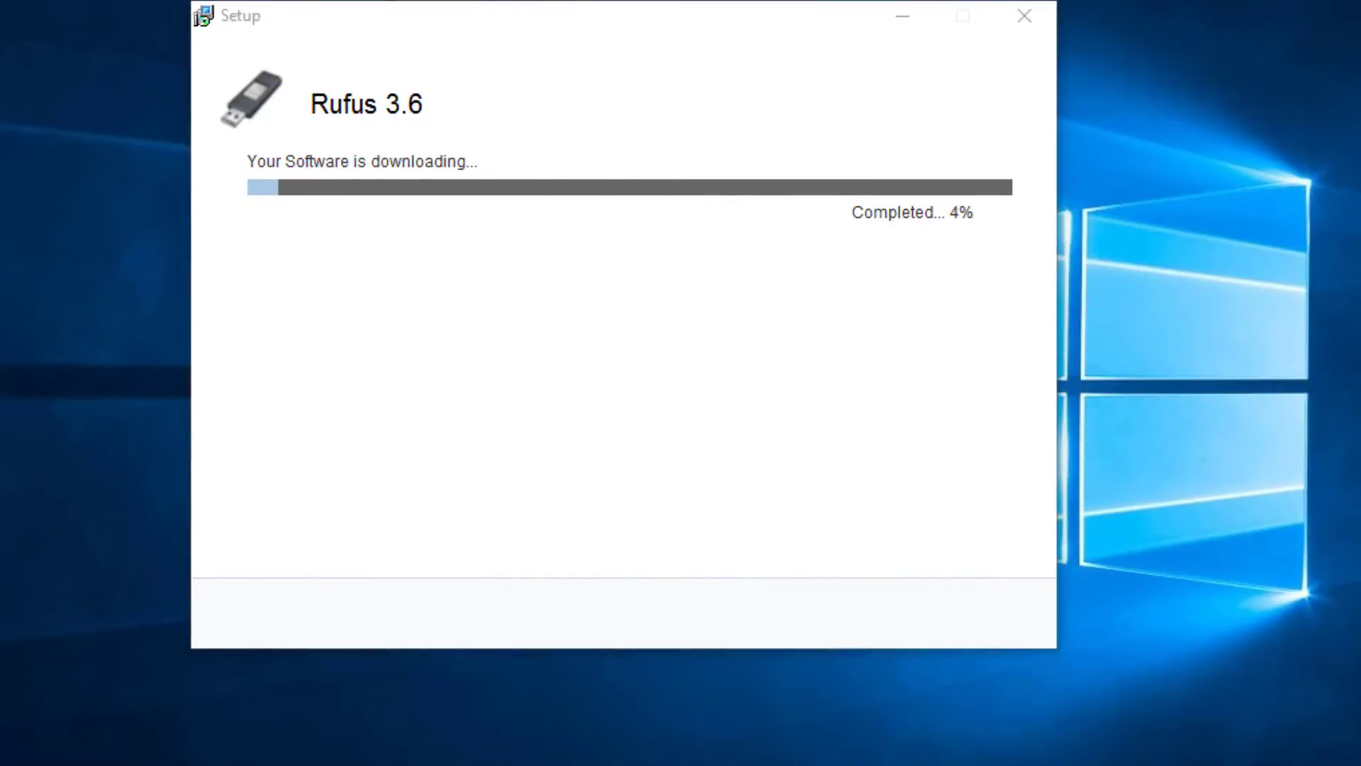
right_click(1, 122)
right_click(1, 200)
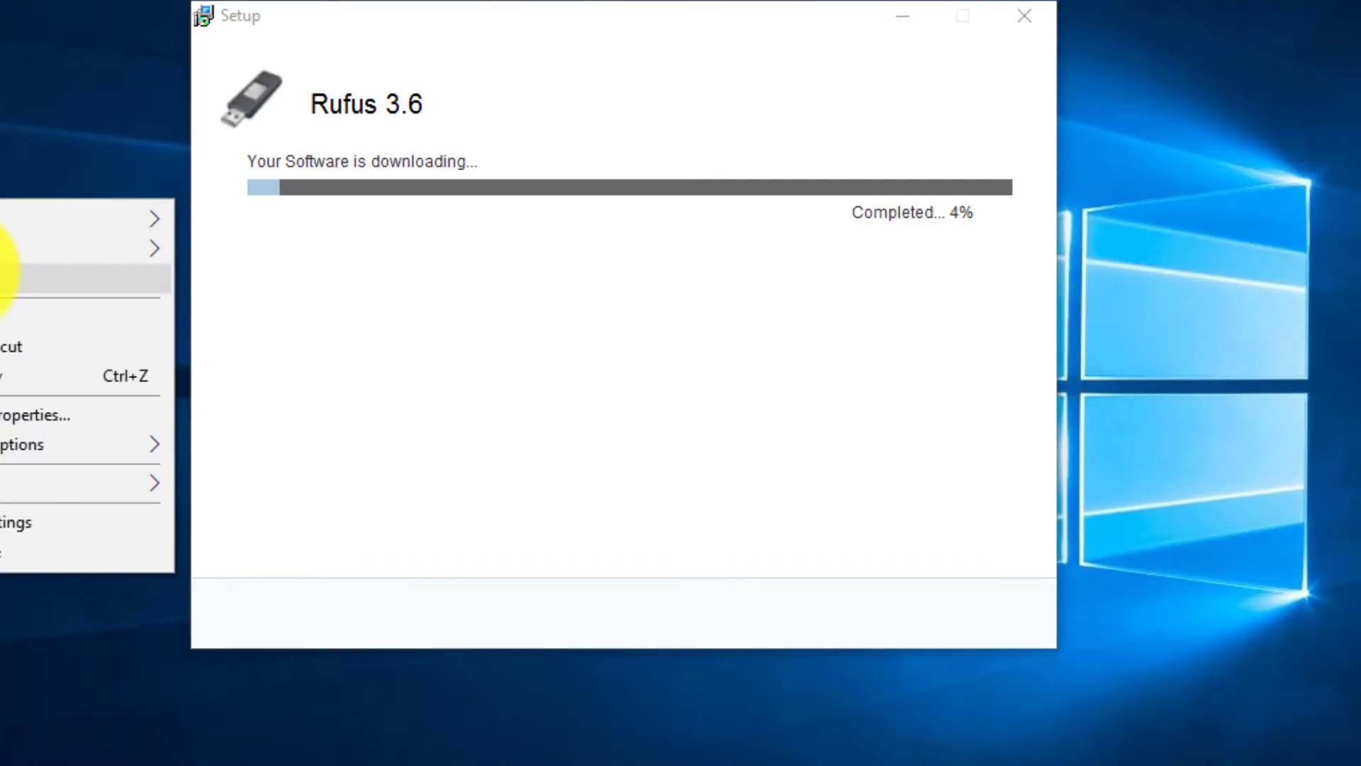
left_click(6, 267)
right_click(0, 69)
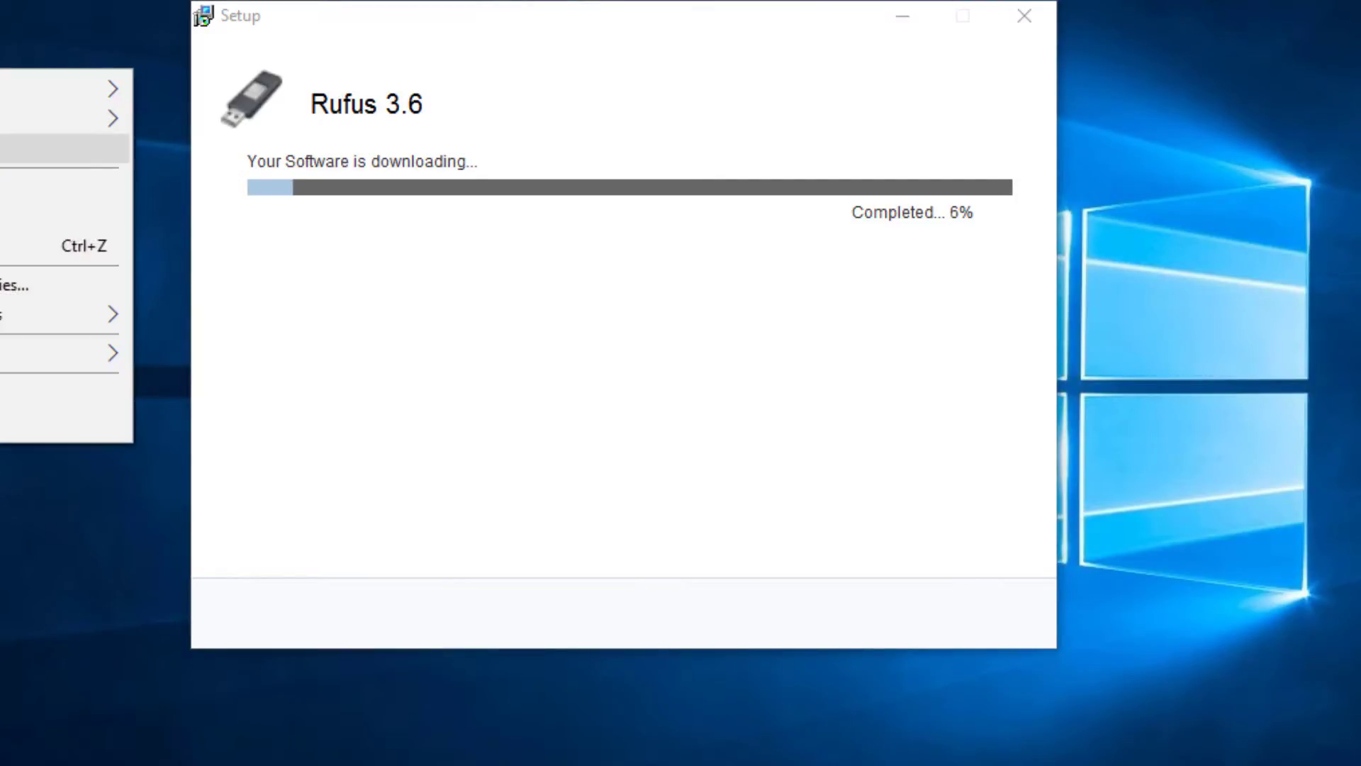
right_click(2, 152)
left_click(15, 256)
right_click(1, 207)
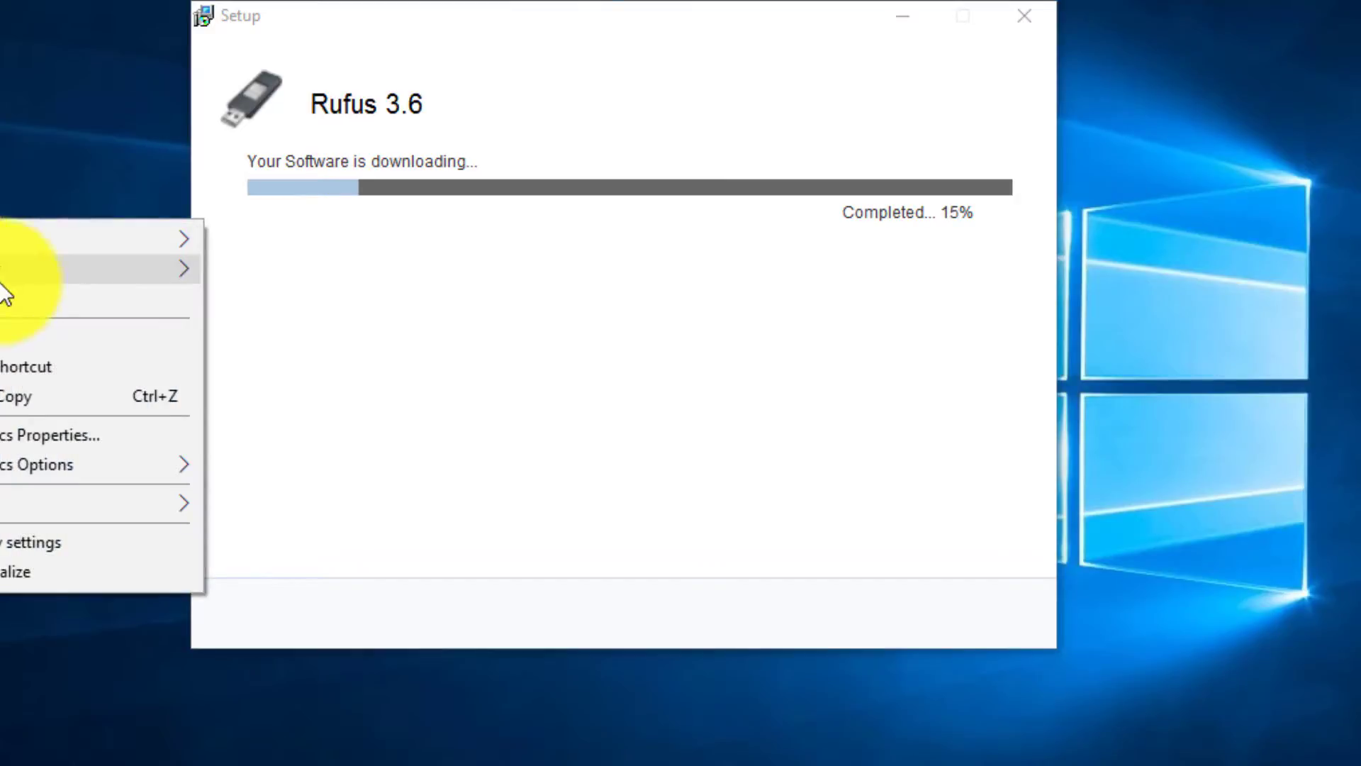
left_click(6, 295)
right_click(1, 245)
left_click(49, 331)
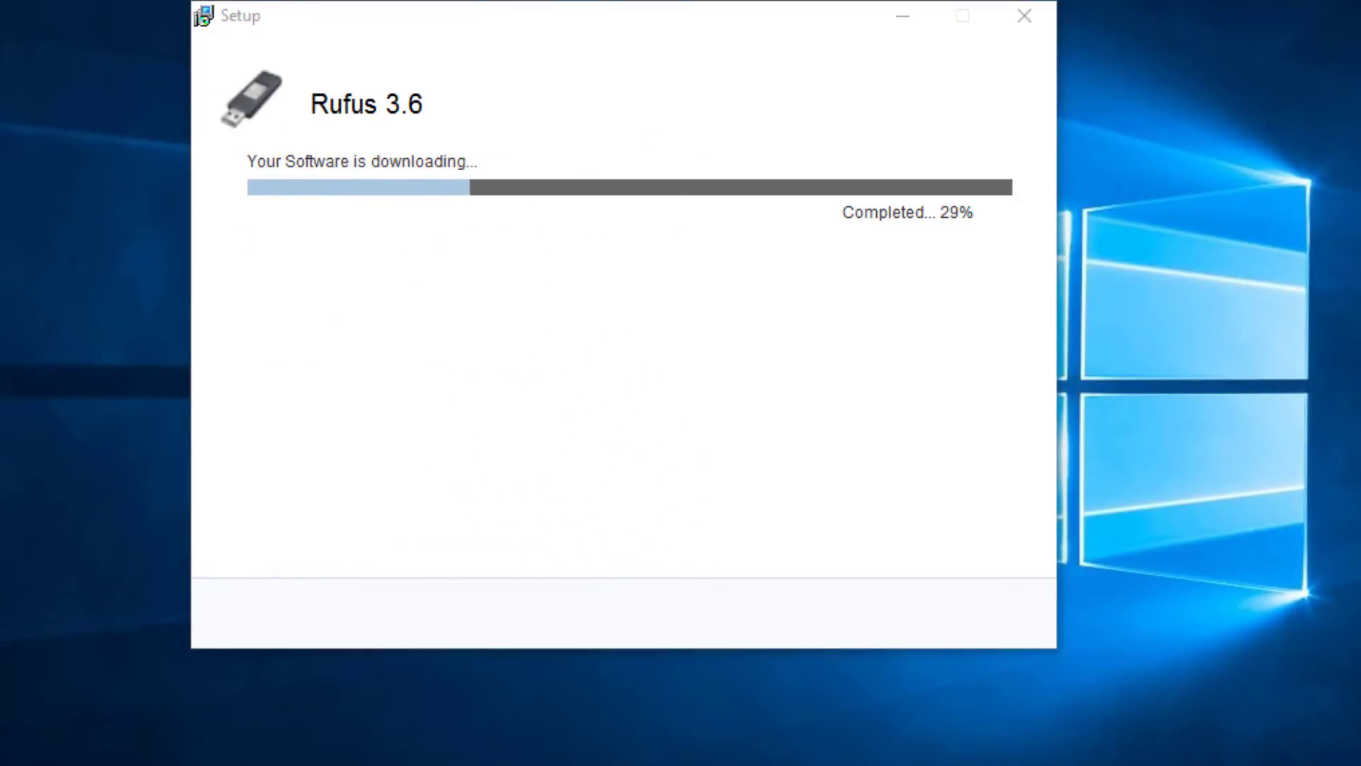
right_click(2, 157)
left_click(6, 238)
right_click(4, 240)
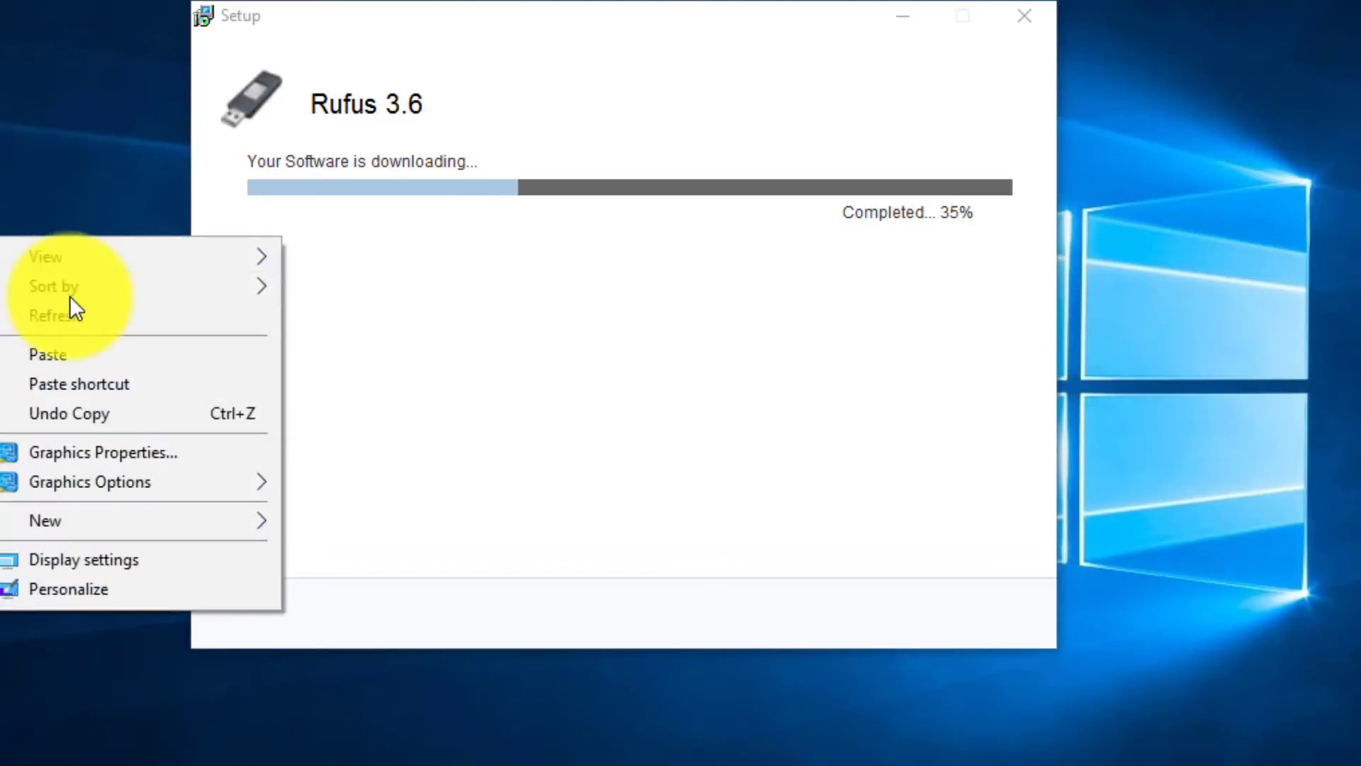
left_click(66, 312)
right_click(1160, 185)
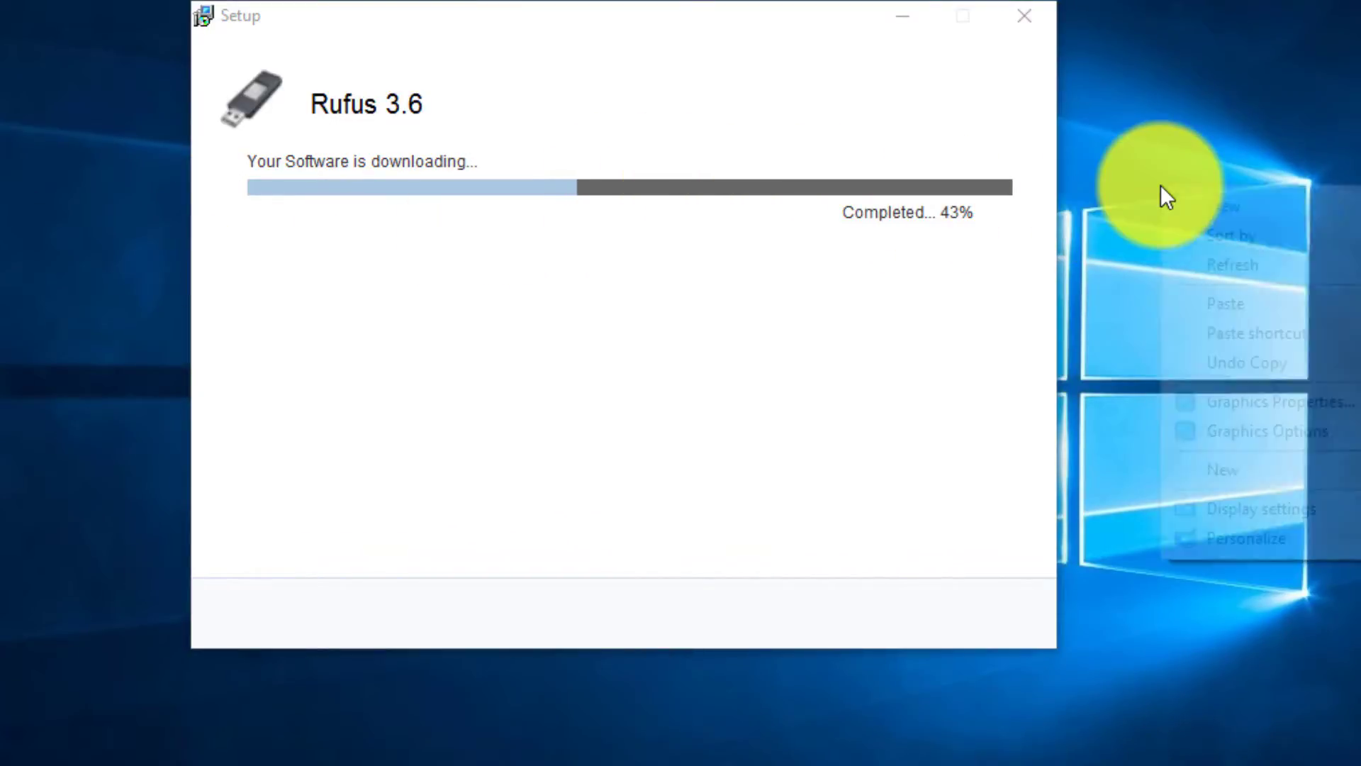
left_click(1222, 266)
right_click(1299, 245)
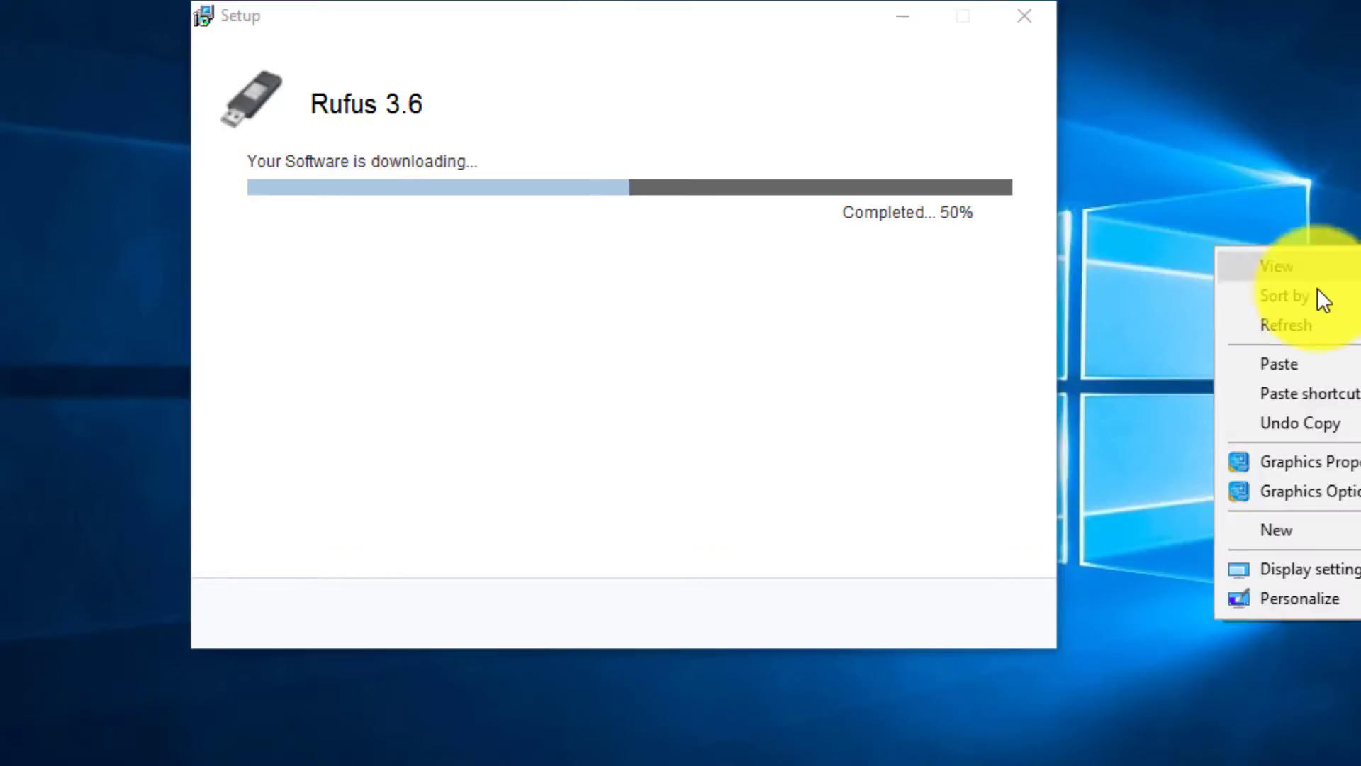
left_click(1305, 328)
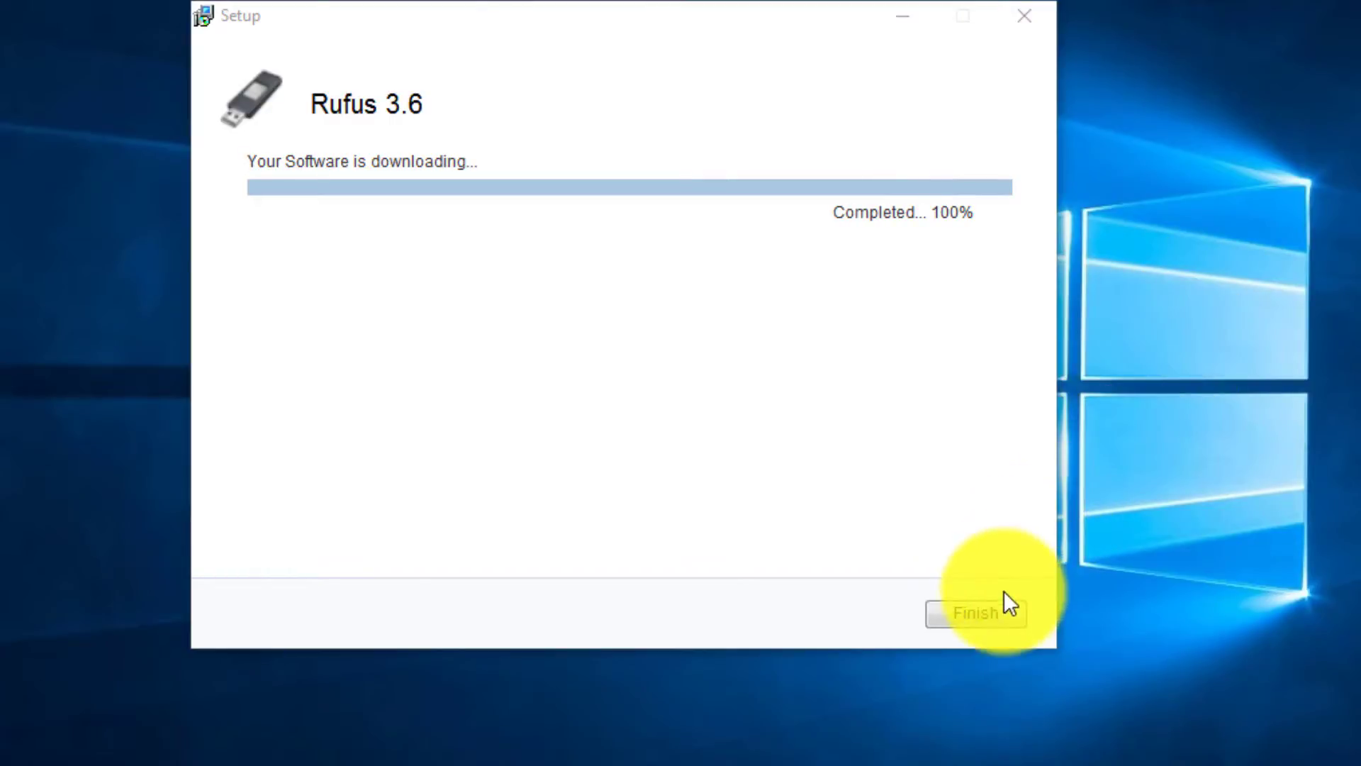
Step: Finish the Rufus 3.6 download, start the installation immediately, and move the opened Rufus window fully into view
left_click(976, 613)
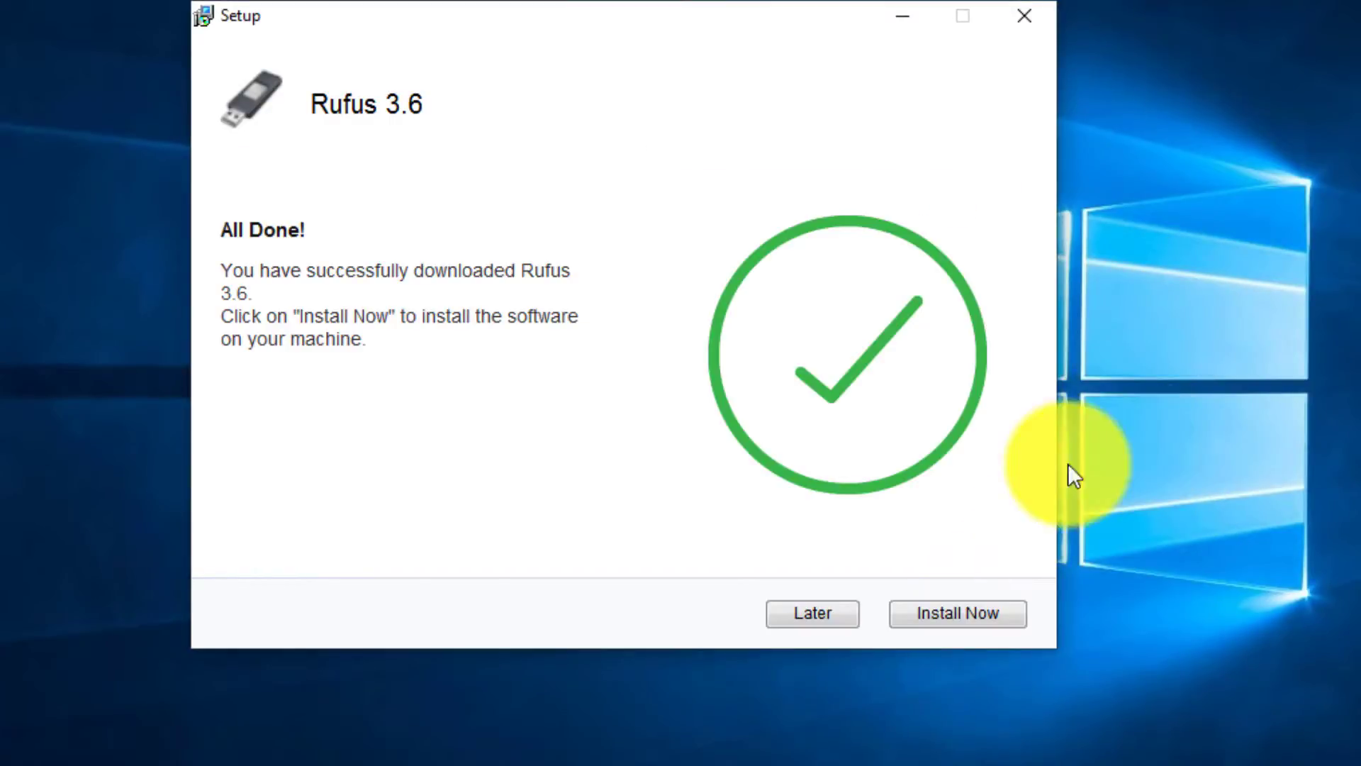
left_click(975, 622)
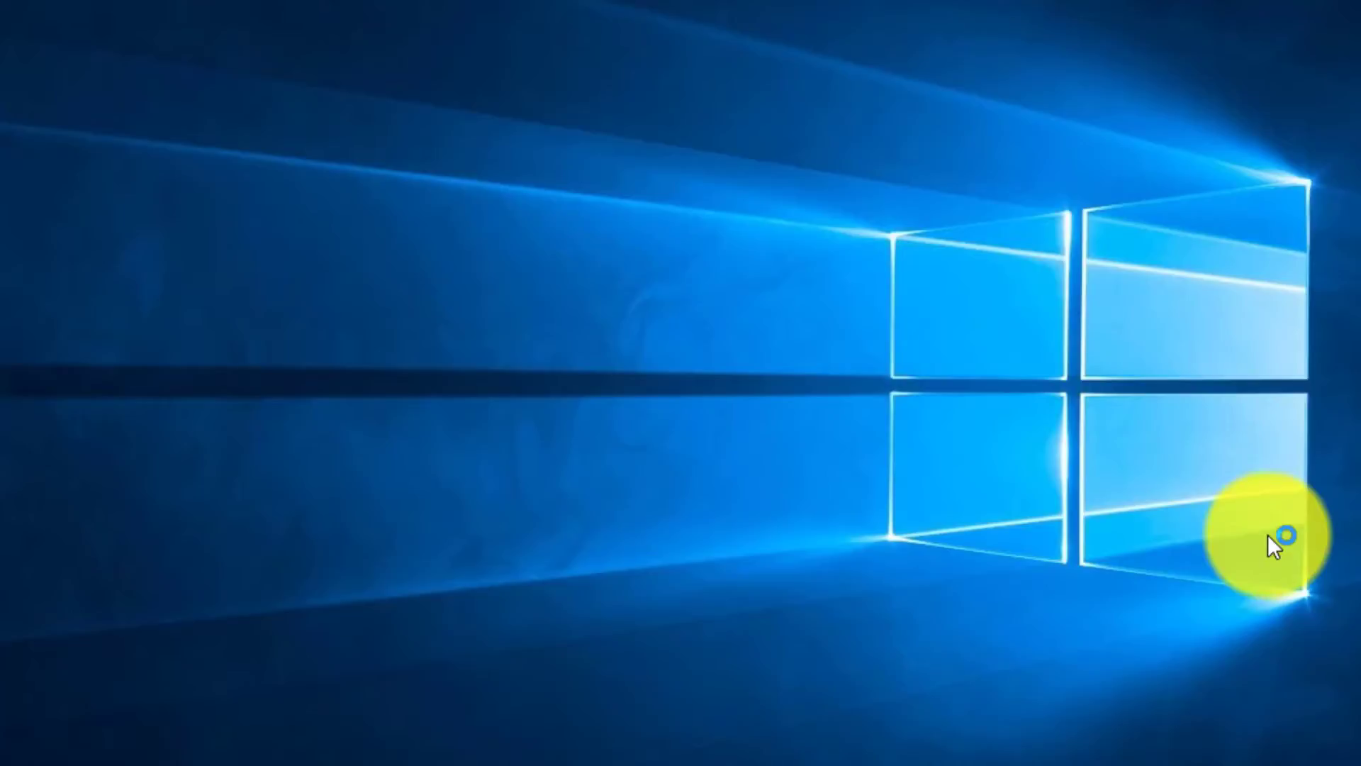
right_click(1173, 363)
right_click(1217, 450)
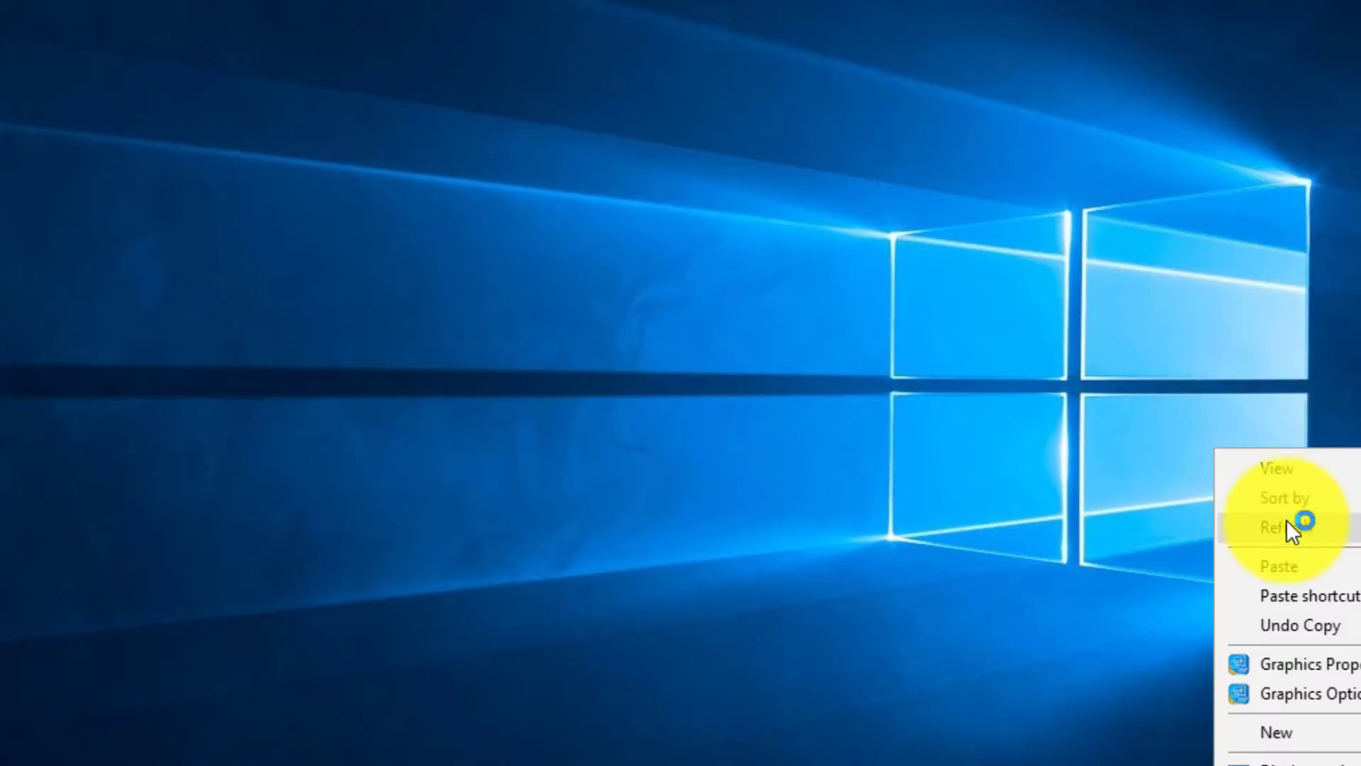
left_click(1285, 524)
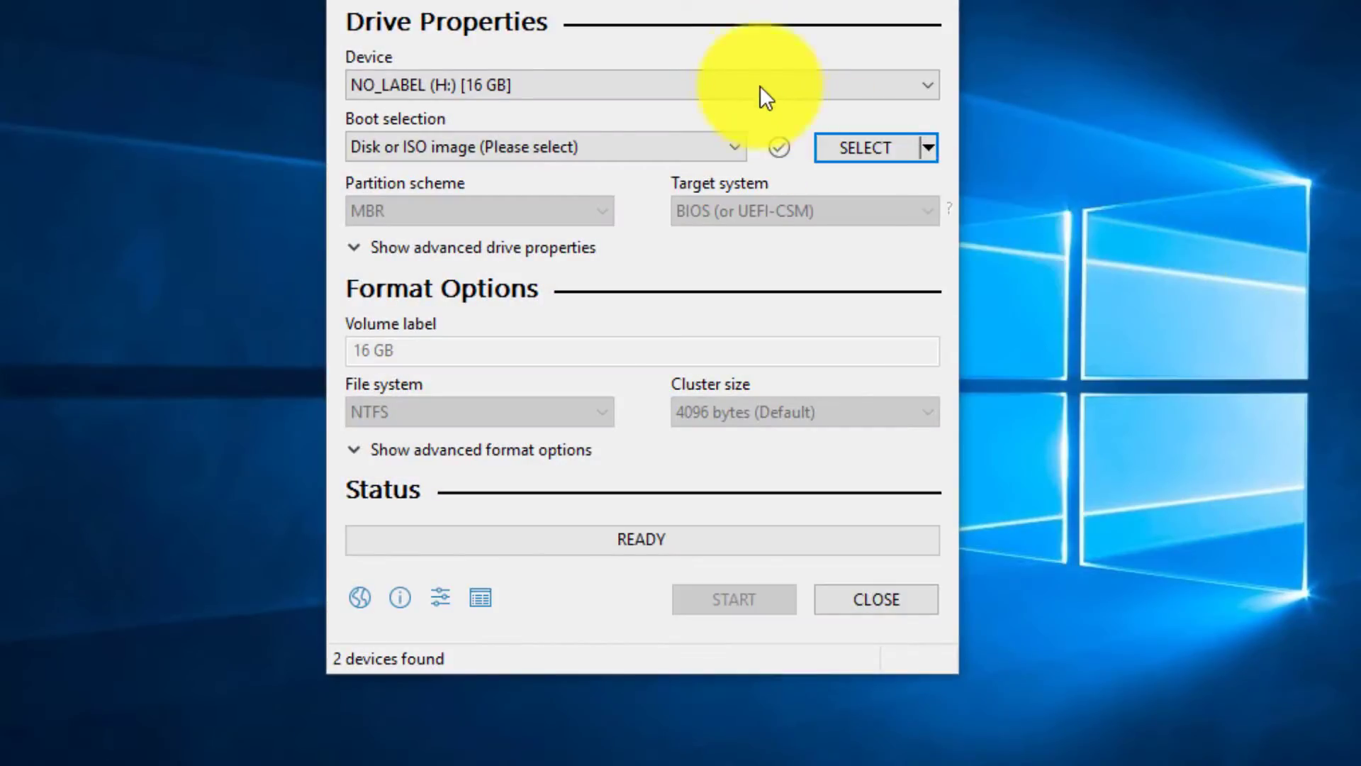
left_click_drag(638, 2, 633, 28)
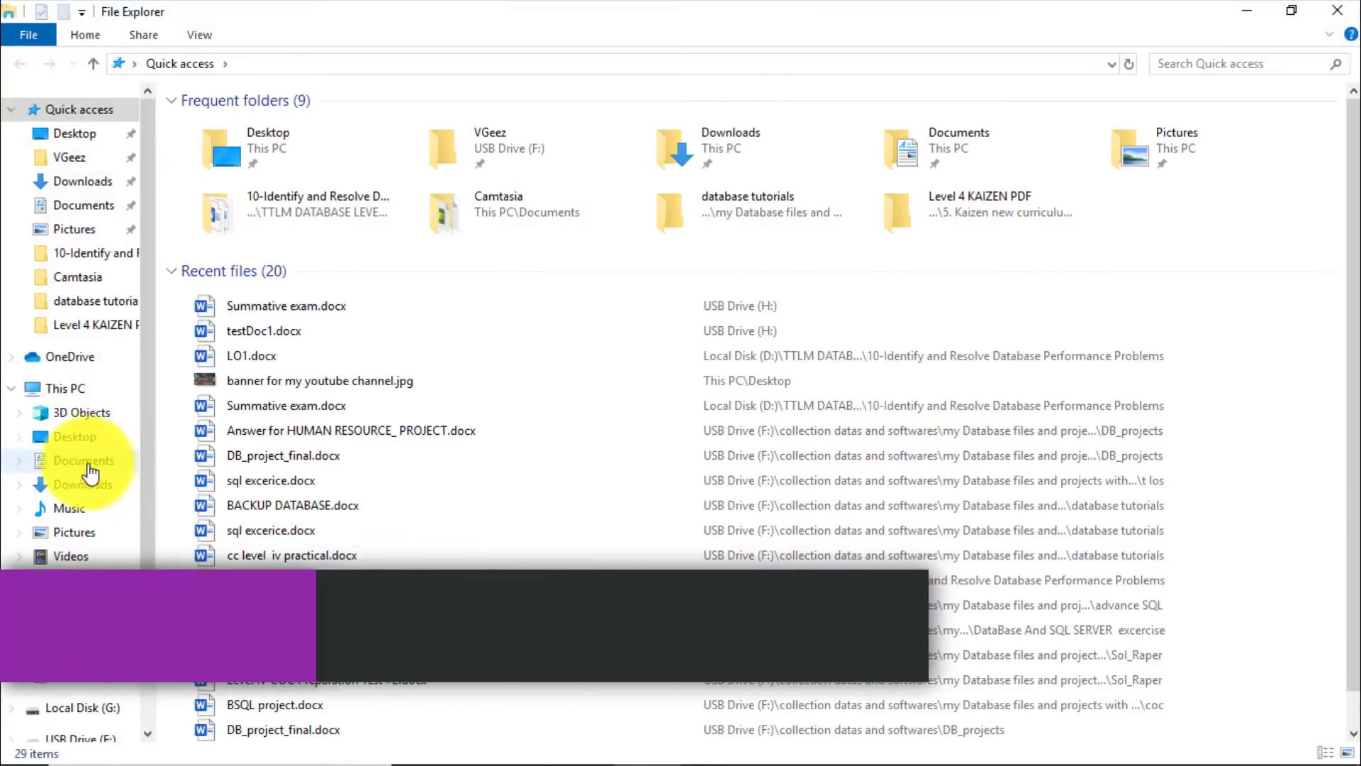
Step: In File Explorer, examine the contents of USB Drive (F:) from This PC, go back and minimize the window
left_click(71, 388)
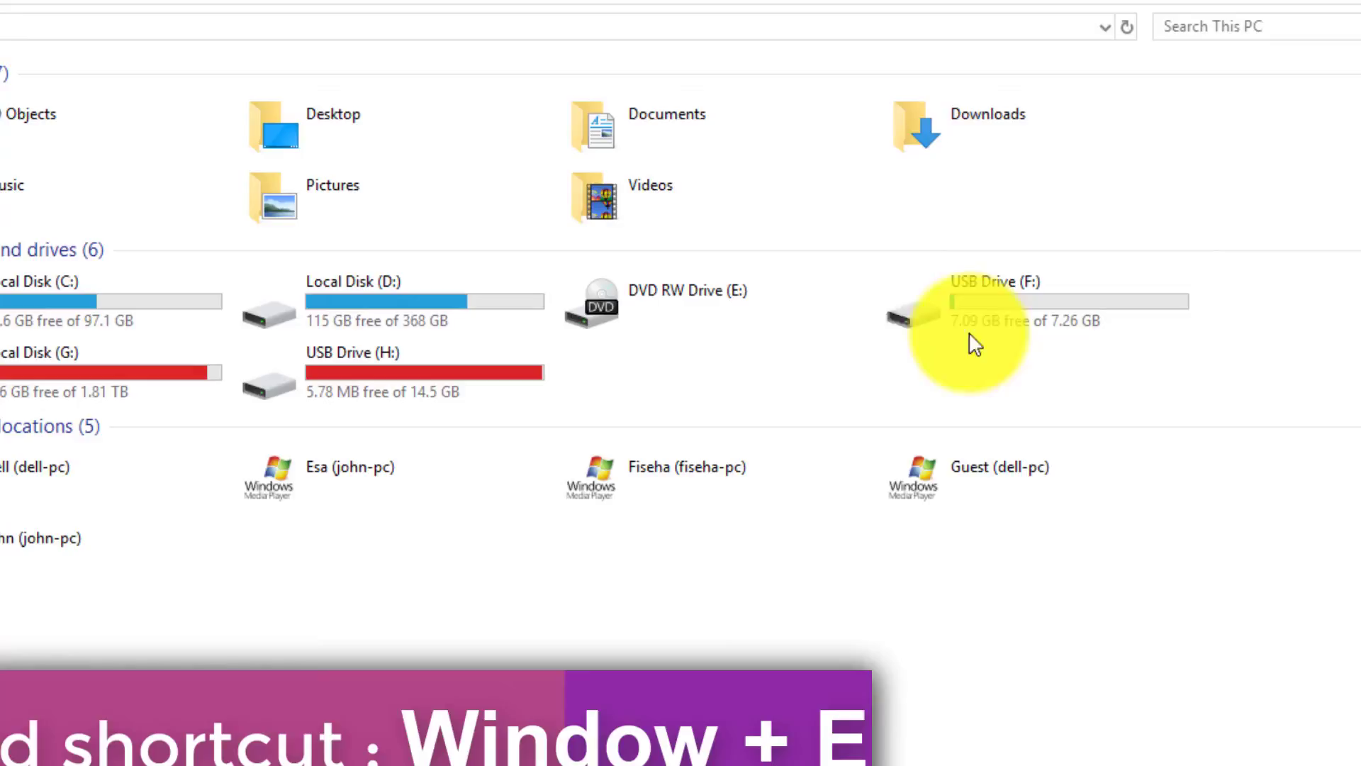
double_click(990, 324)
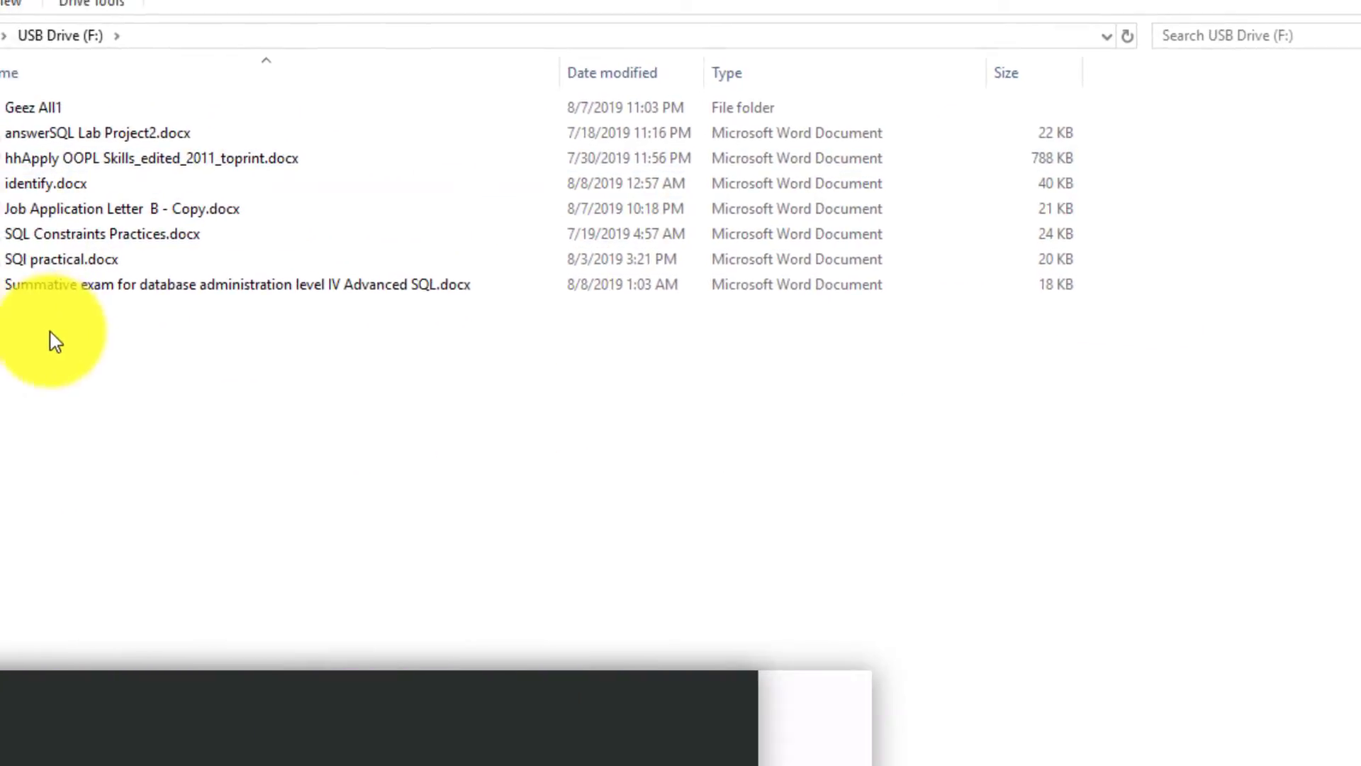
left_click_drag(0, 343, 0, 0)
left_click(19, 66)
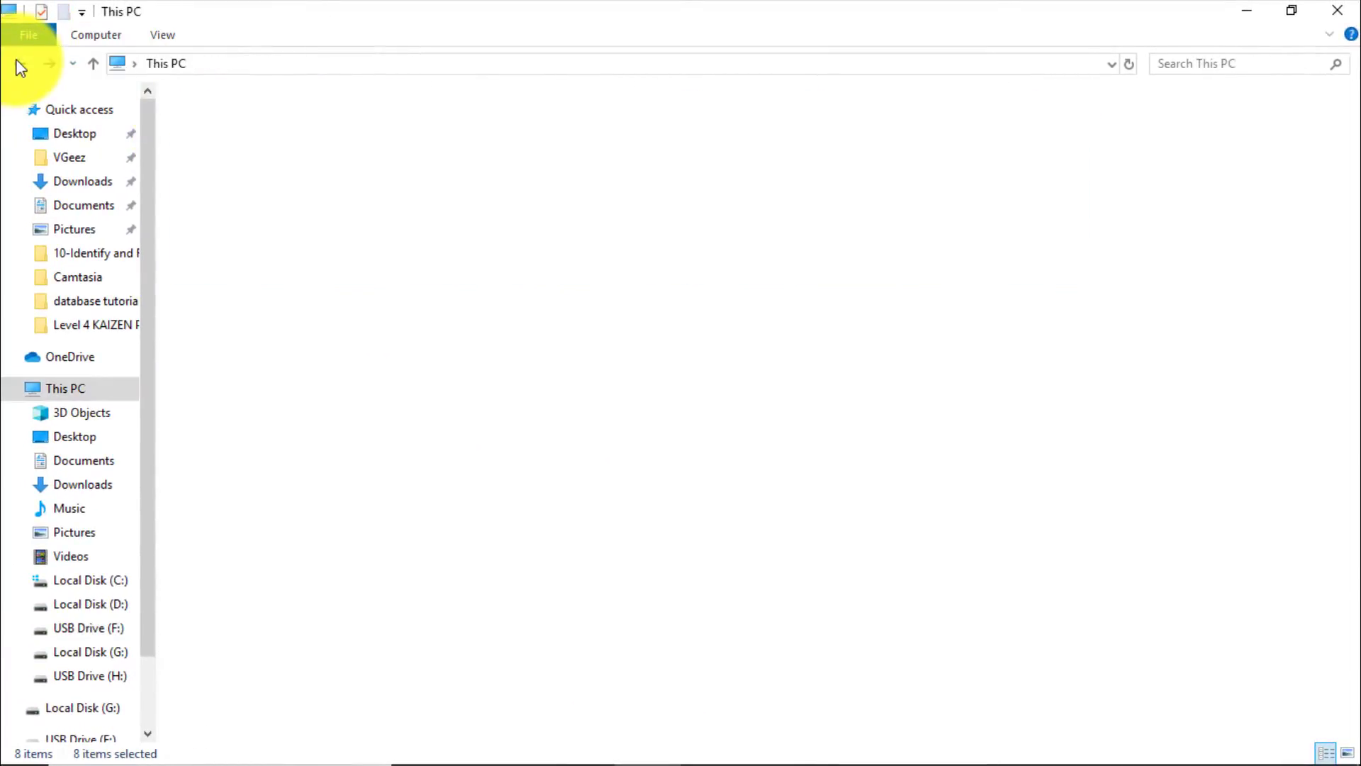
left_click(1269, 16)
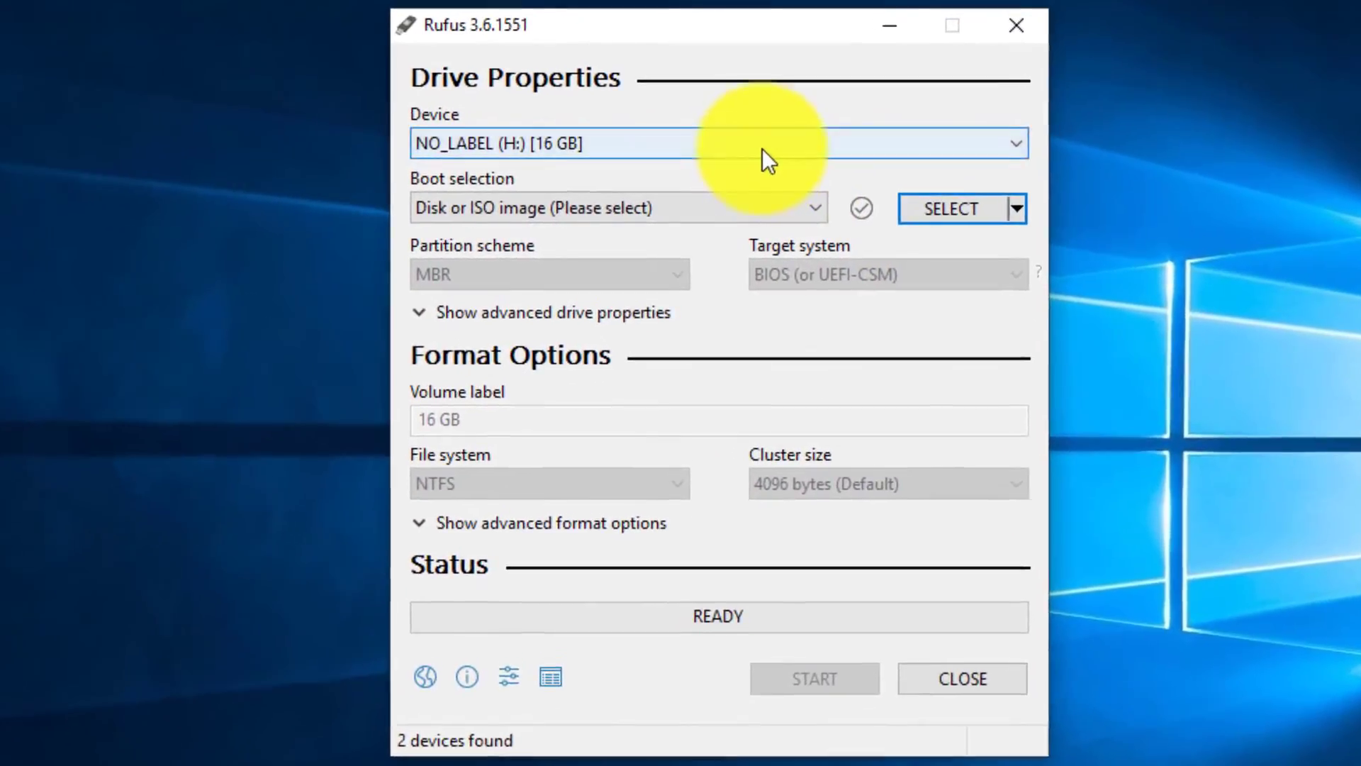
Step: In Rufus, set the device to the 7.8GB USB drive RS5X64_OFF19_ENU_OCT2018 (F:), leaving the boot image unselected
left_click(739, 173)
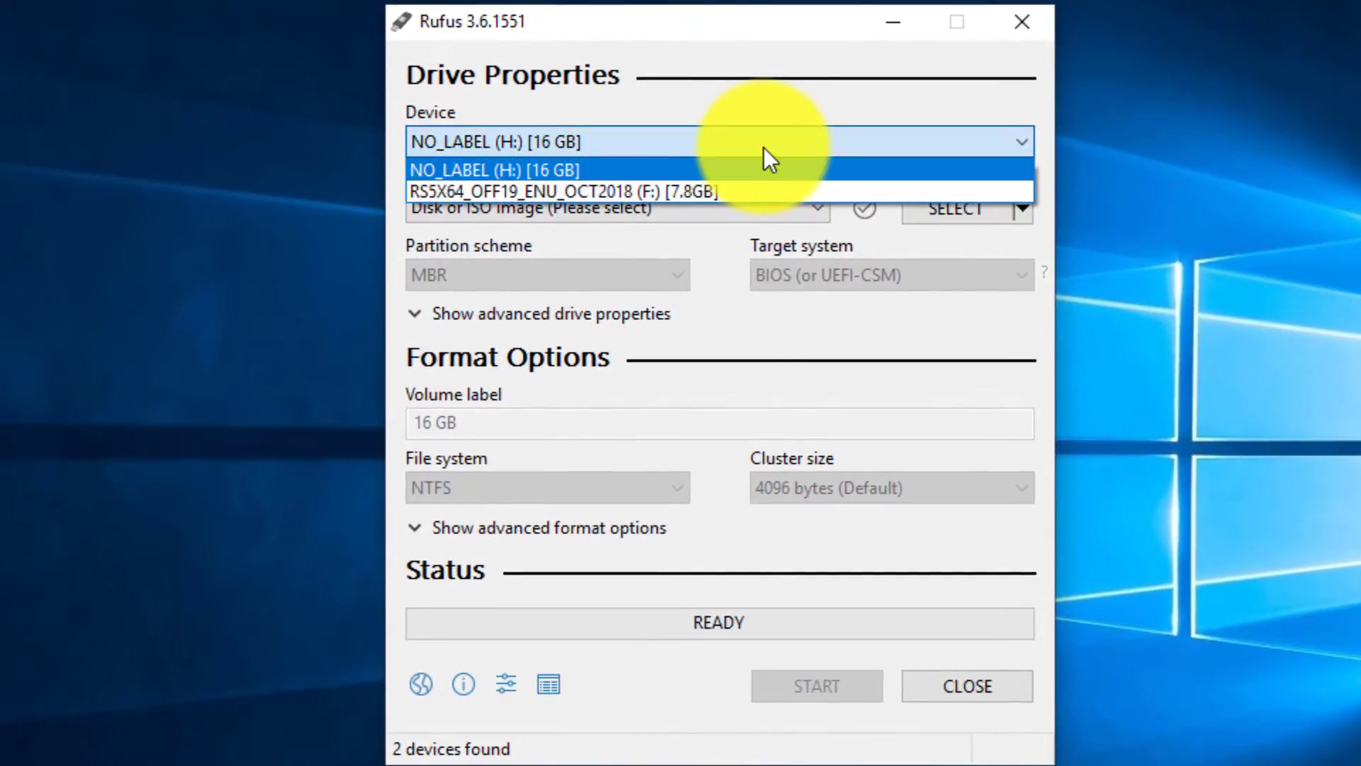
left_click(690, 193)
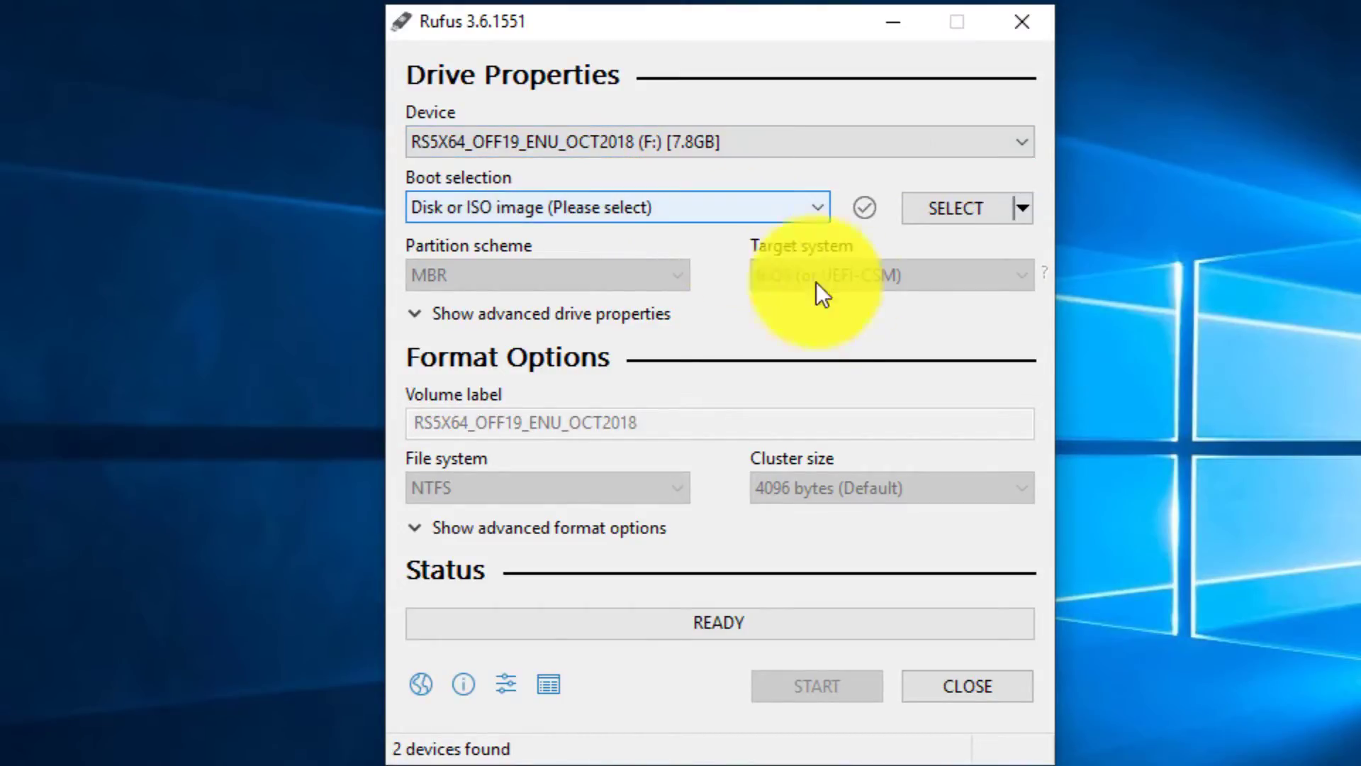
left_click(954, 210)
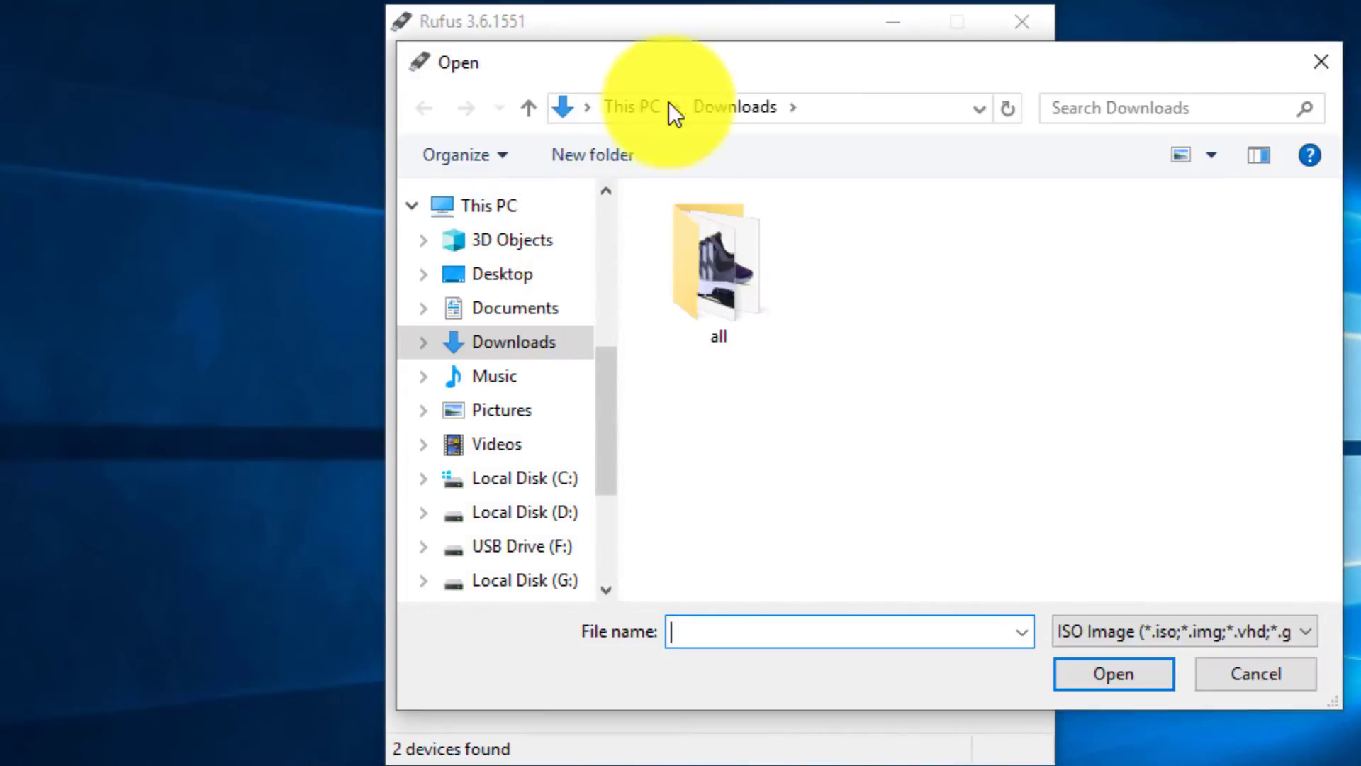
left_click(1321, 62)
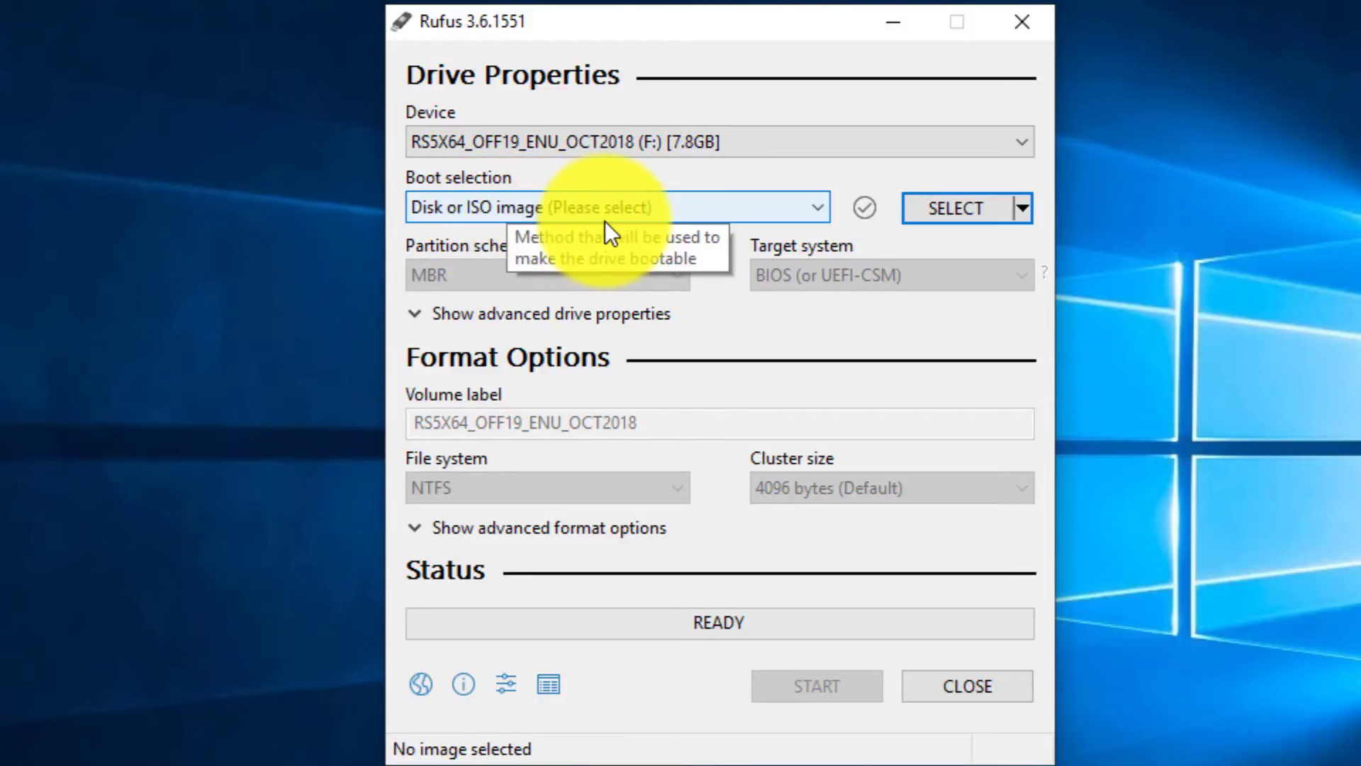
Step: Load Win7.Ult.Nov.2017.iso from the Microsoft.Windows.7.Ultimate folder on Local Disk (D:) as the boot image
left_click(985, 210)
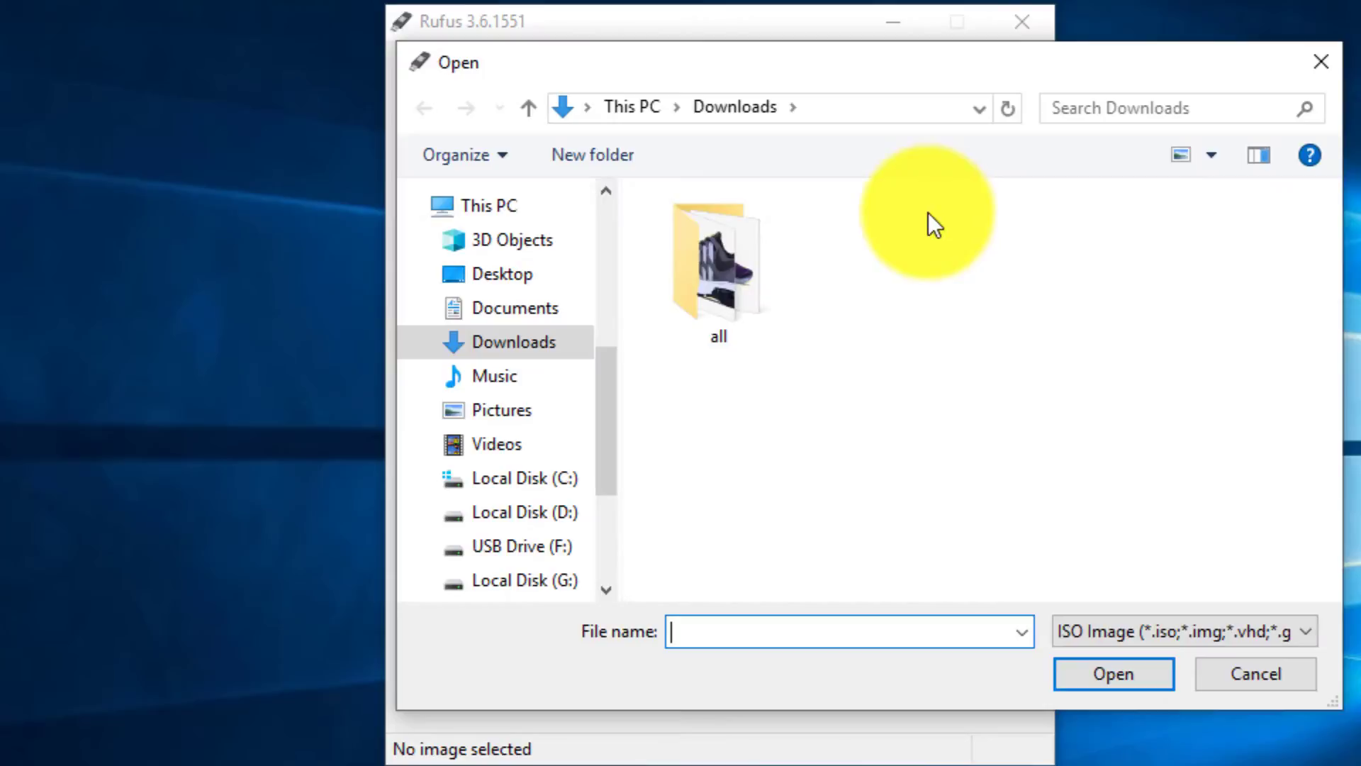
left_click(536, 521)
scroll(905, 479, "down", 2)
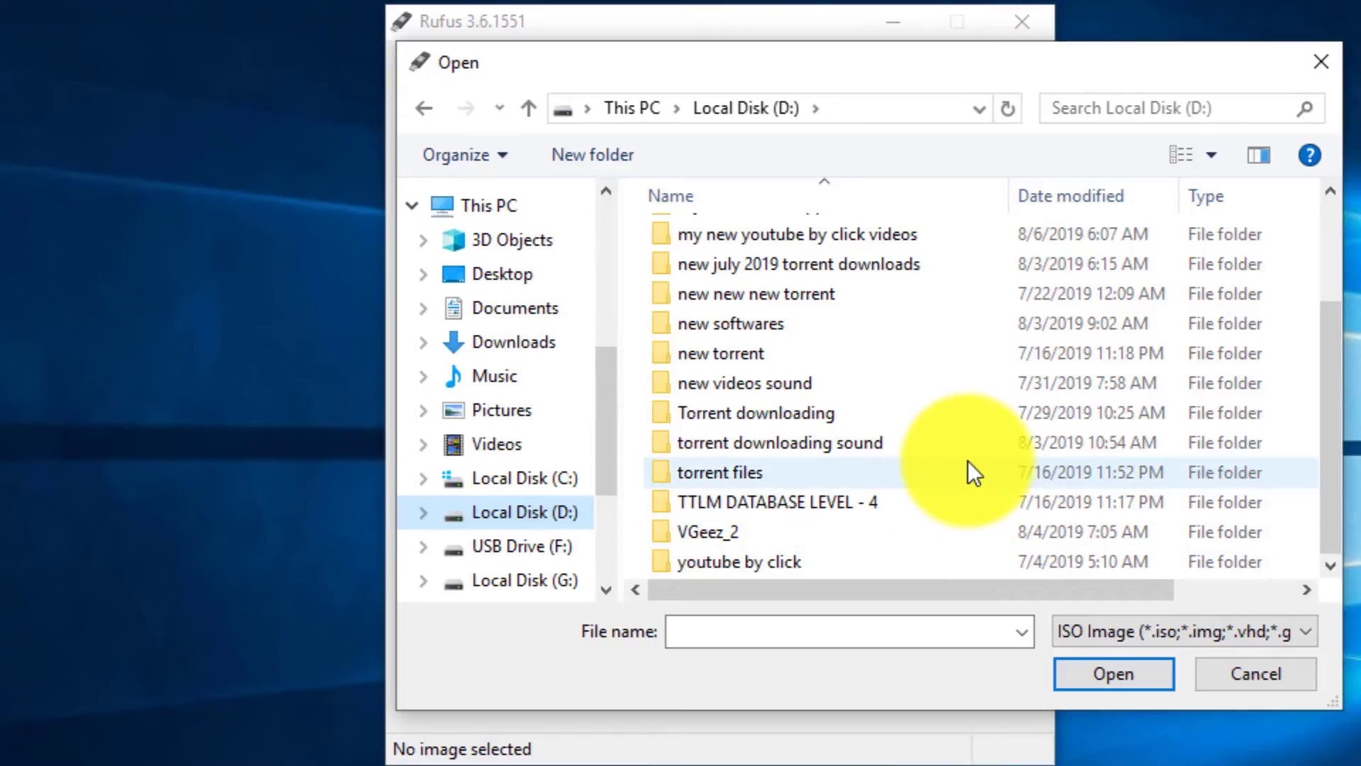
scroll(968, 461, "up", 2)
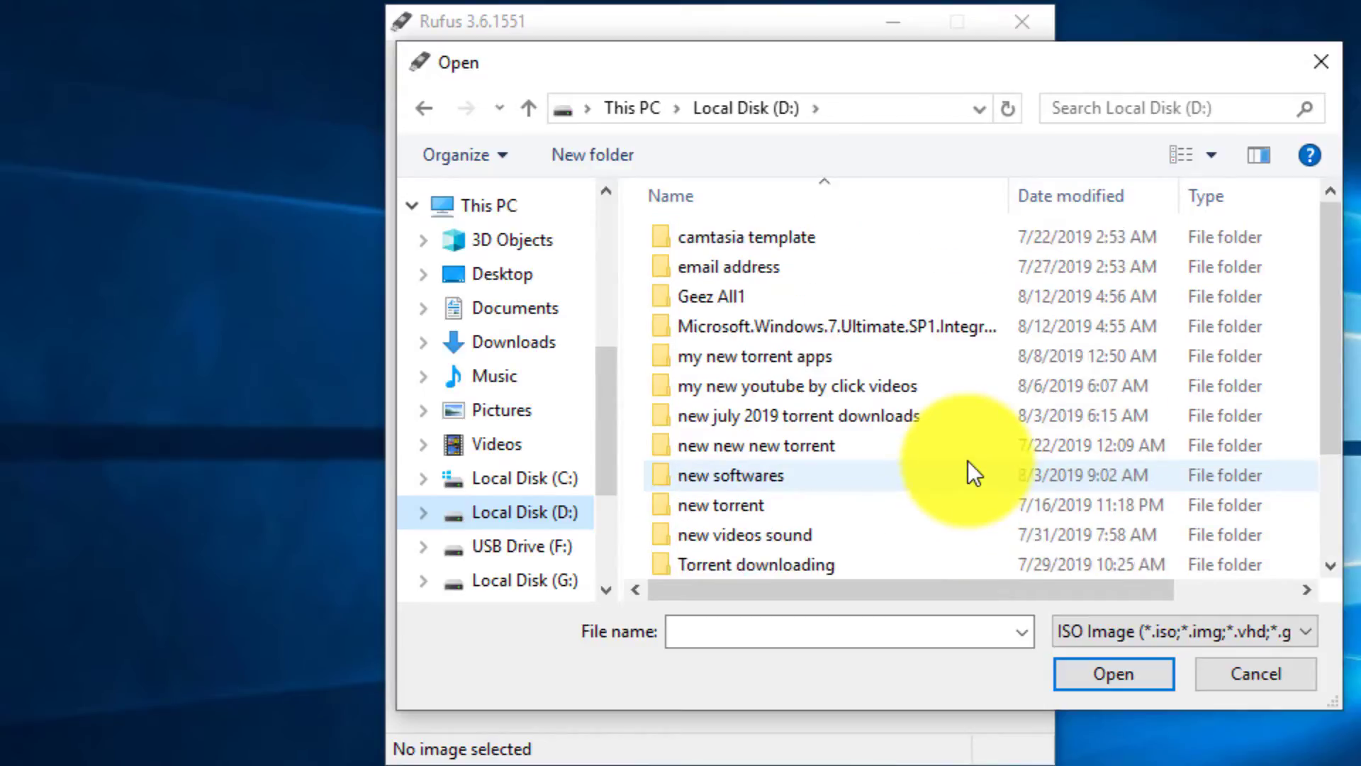
double_click(859, 330)
left_click(734, 237)
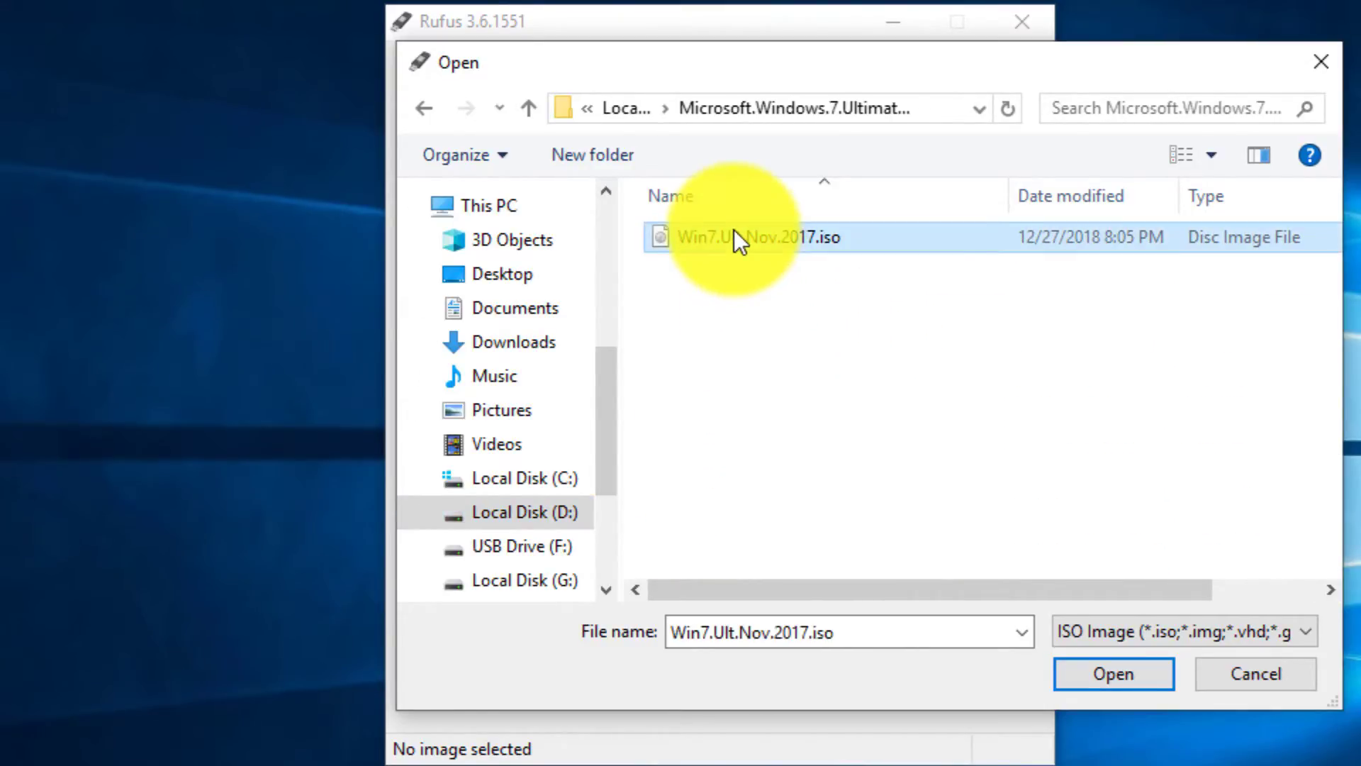
left_click(1128, 673)
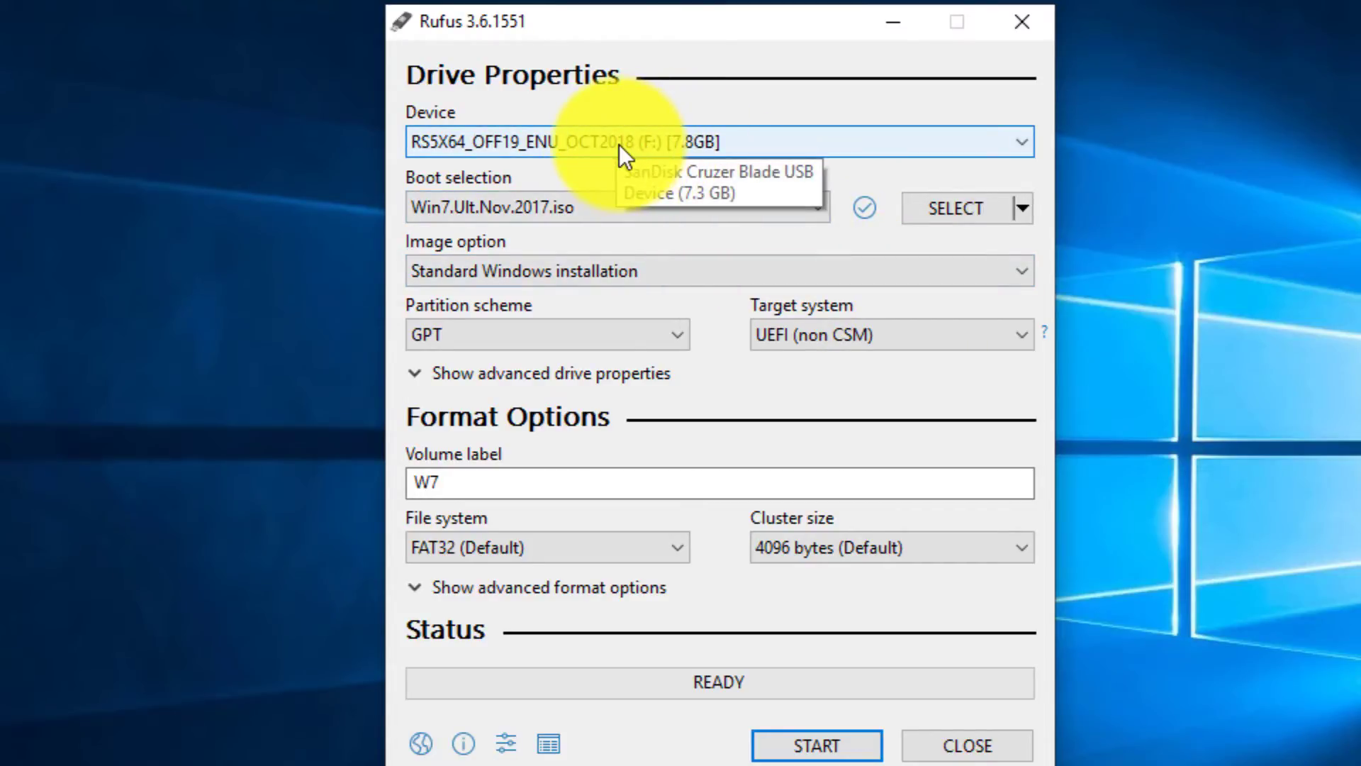
Step: Start writing the Windows 7 image to the F: drive and accept the erasure of all its data
left_click(771, 149)
left_click(775, 160)
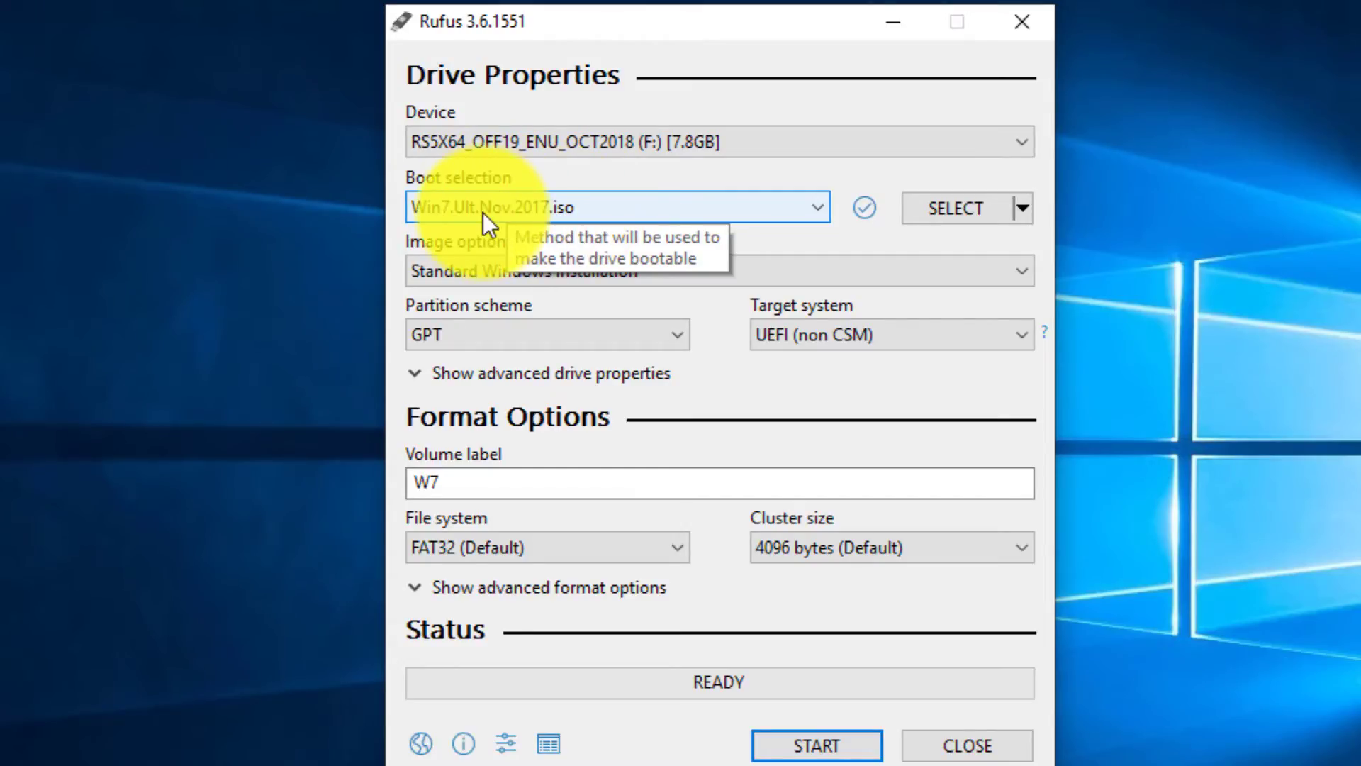
left_click(815, 745)
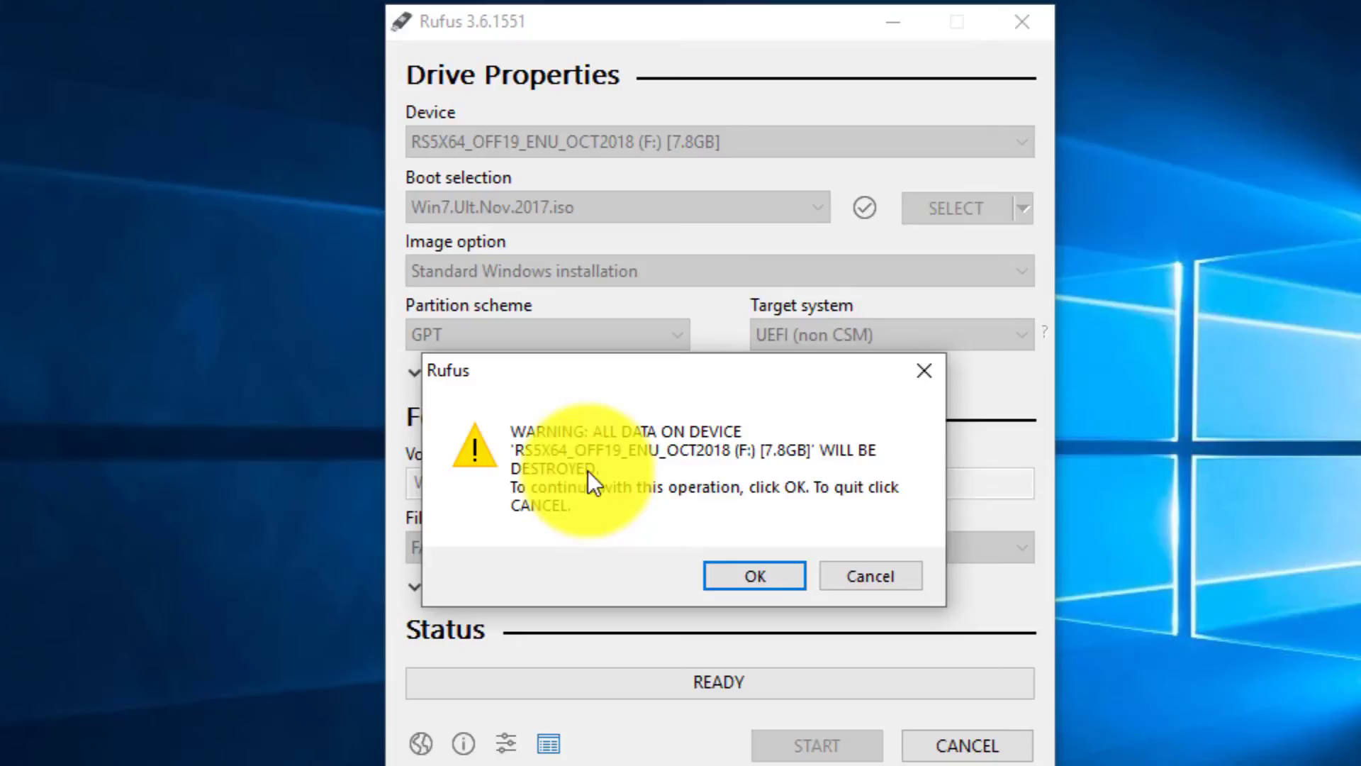
left_click(756, 575)
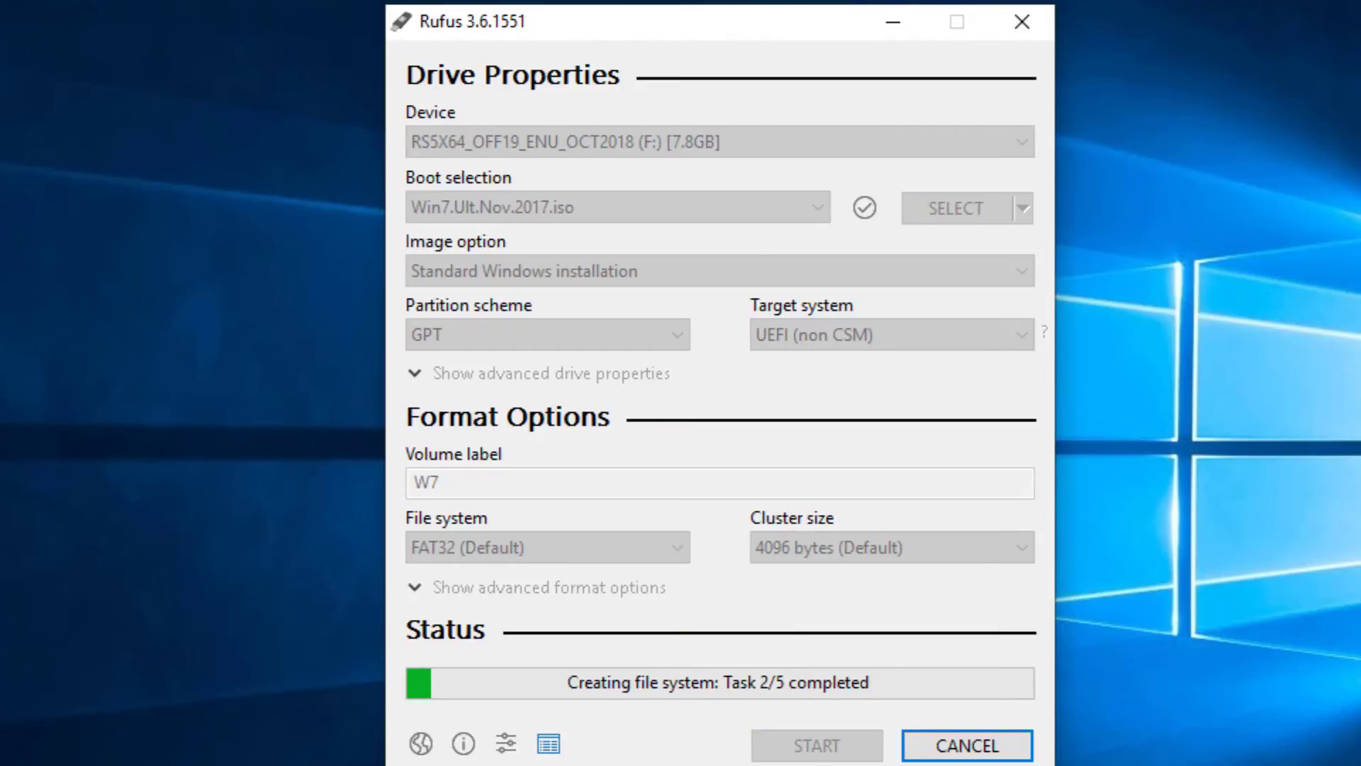
left_click(1185, 168)
right_click(1185, 168)
left_click(1248, 261)
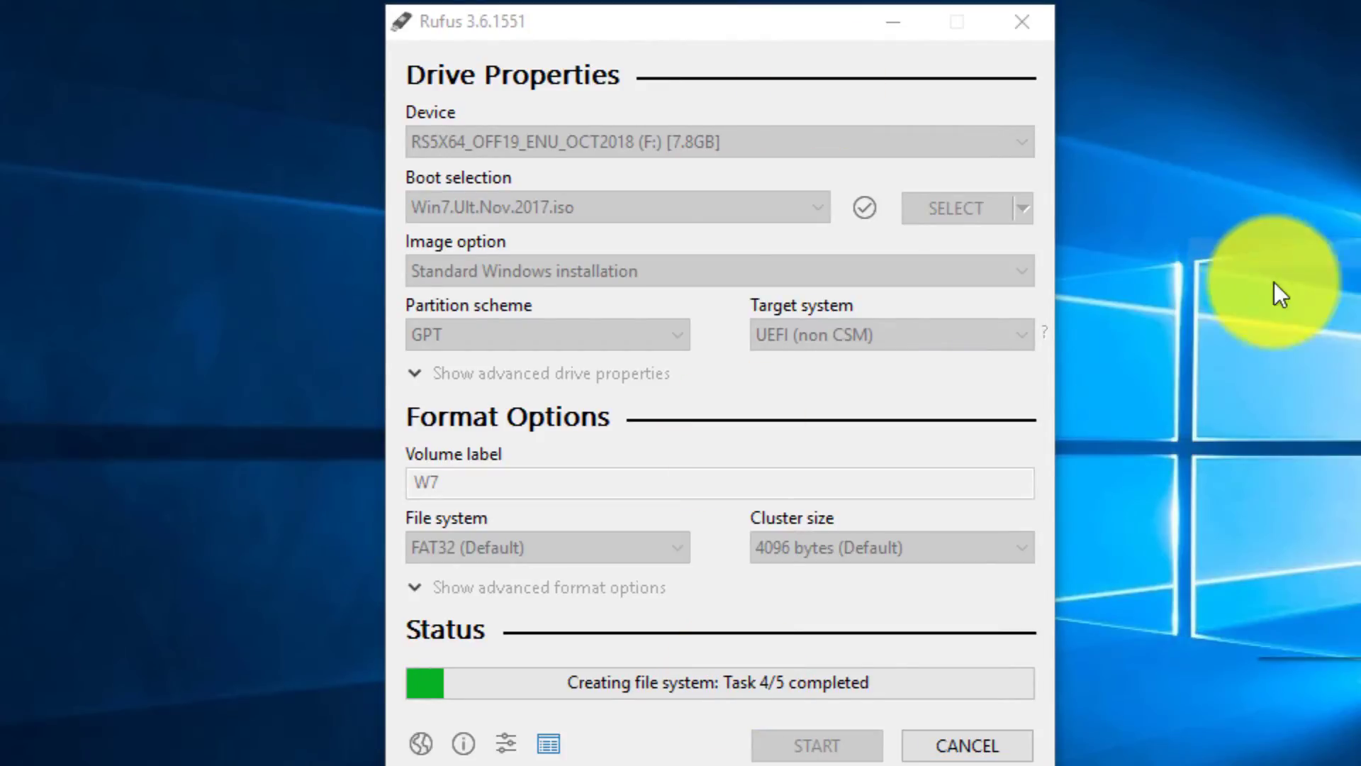
right_click(1274, 282)
left_click(1308, 348)
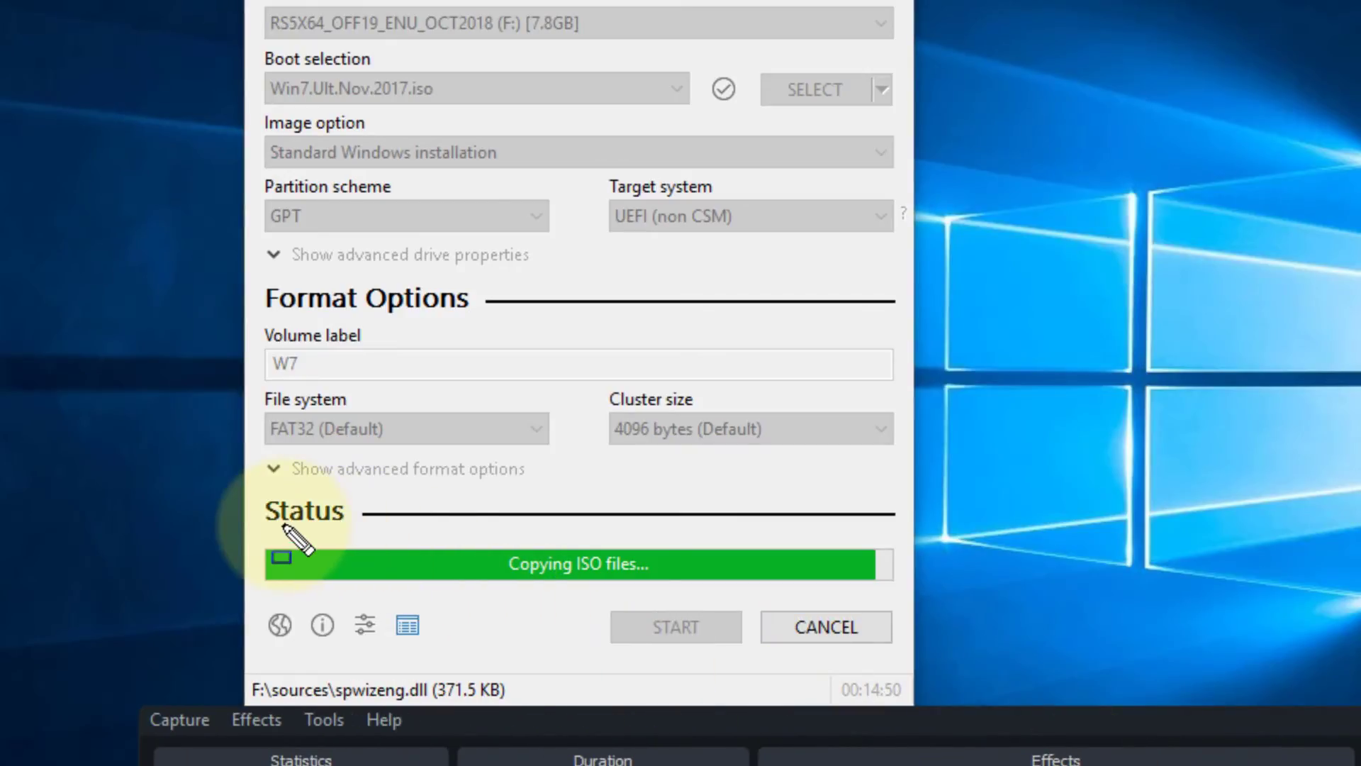
mouse_move(268, 526)
left_mouse_down()
mouse_move(275, 591)
mouse_move(907, 597)
left_mouse_up()
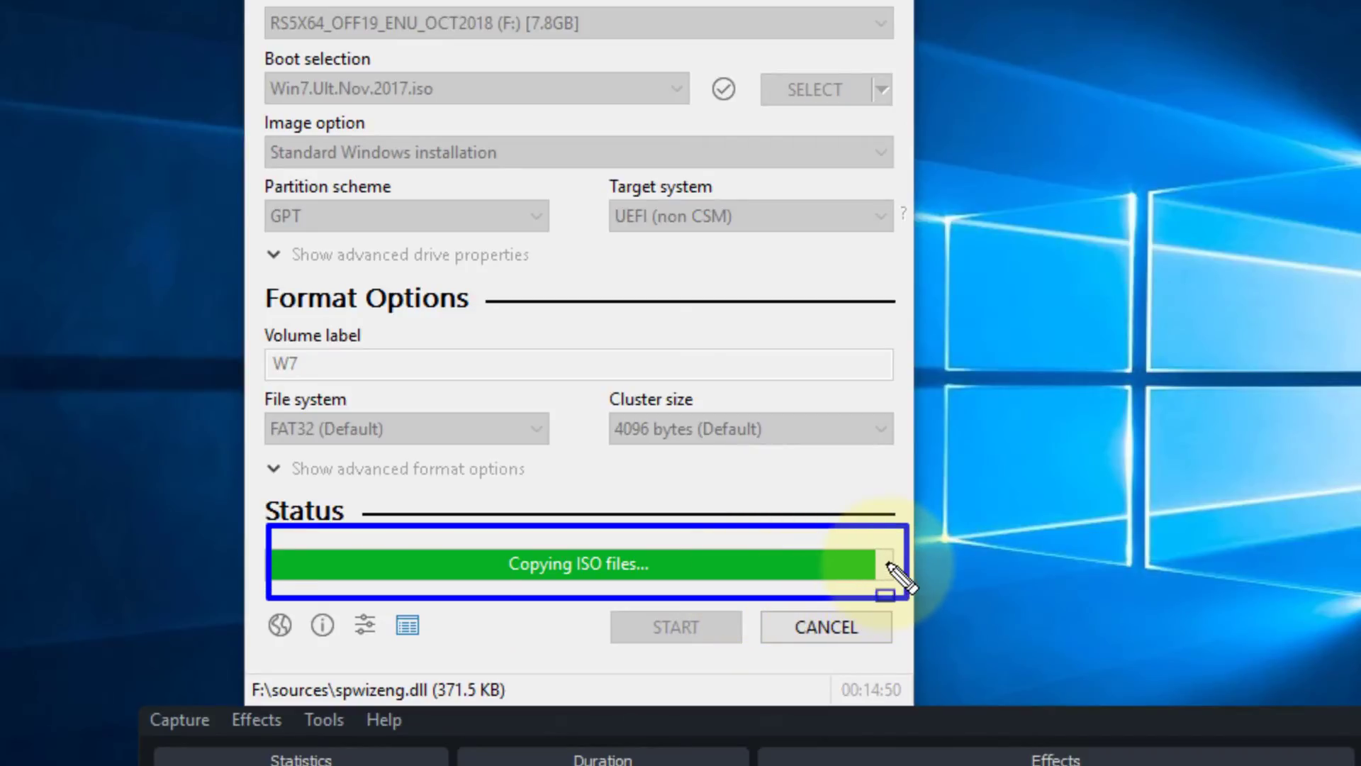
key("Escape")
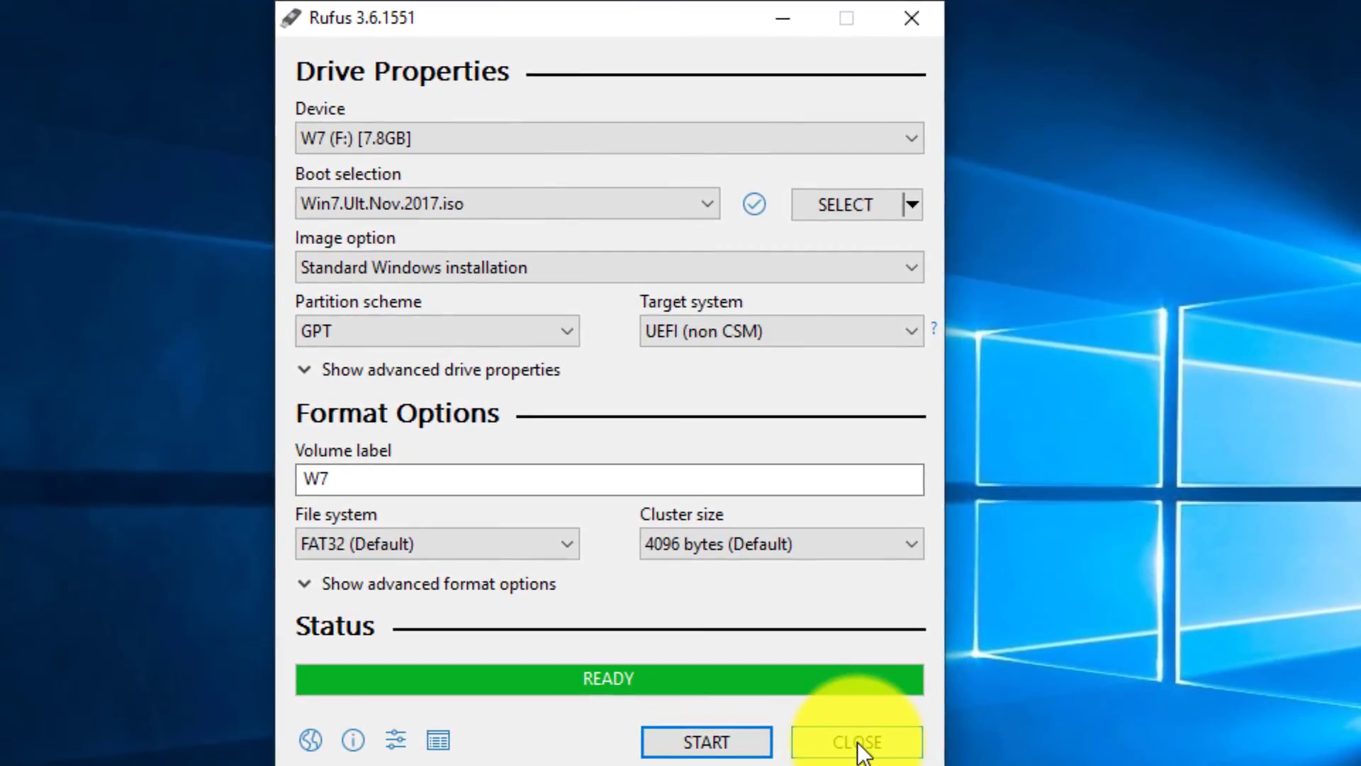
Step: Close Rufus once the bootable drive is ready
left_click(859, 745)
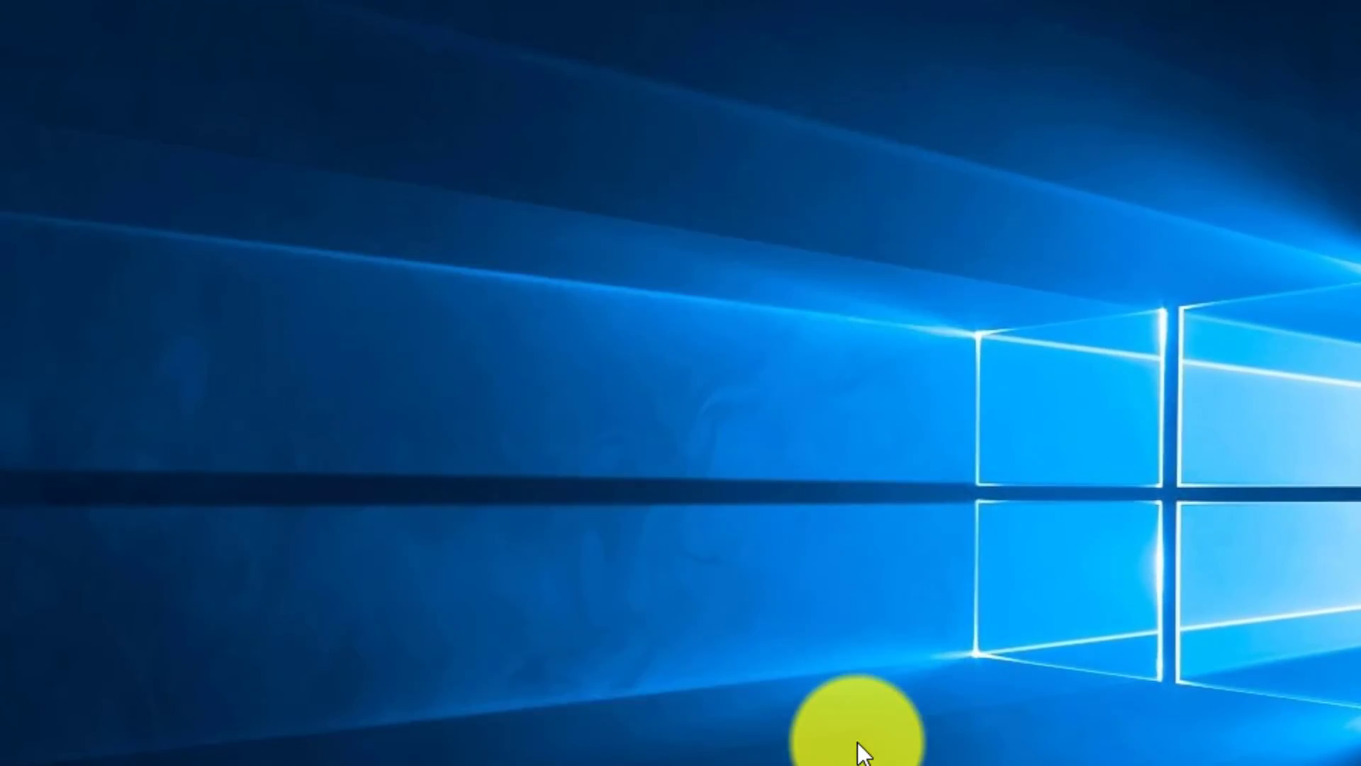